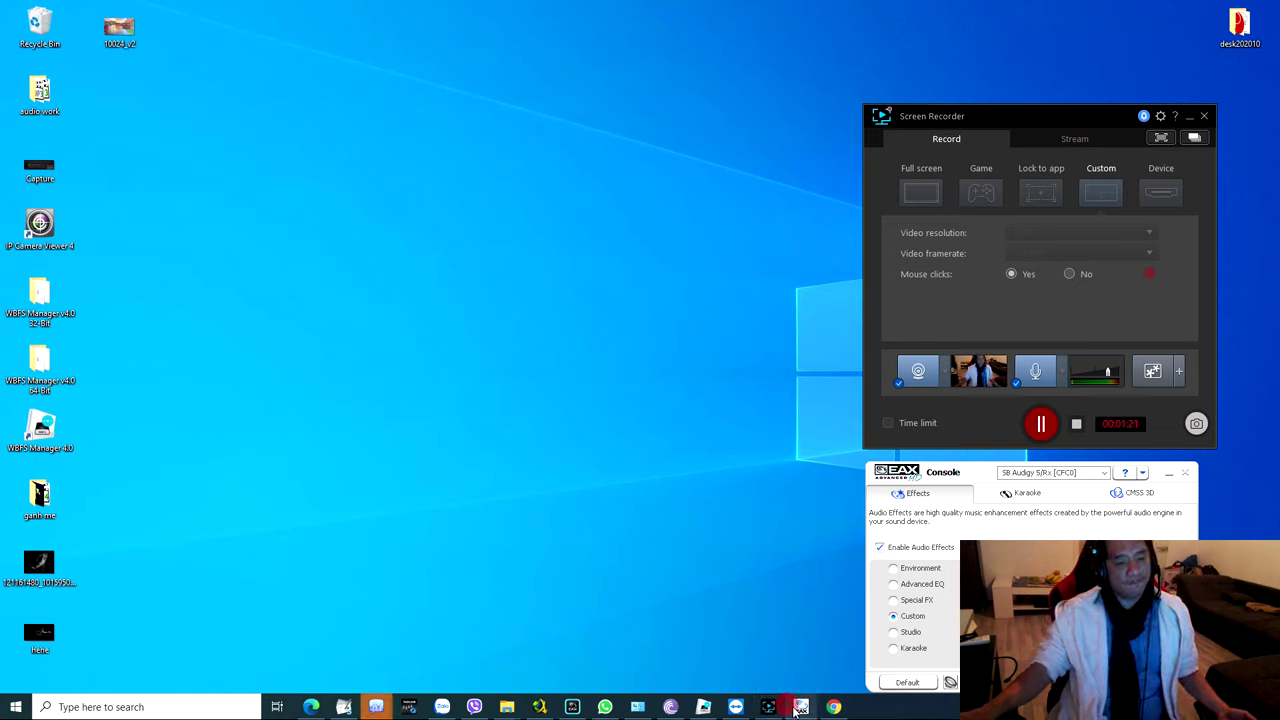
# - Activate the Concert Hall preset under the Environment effects and open it for editing in EAX Studio
pyautogui.click(910, 569)
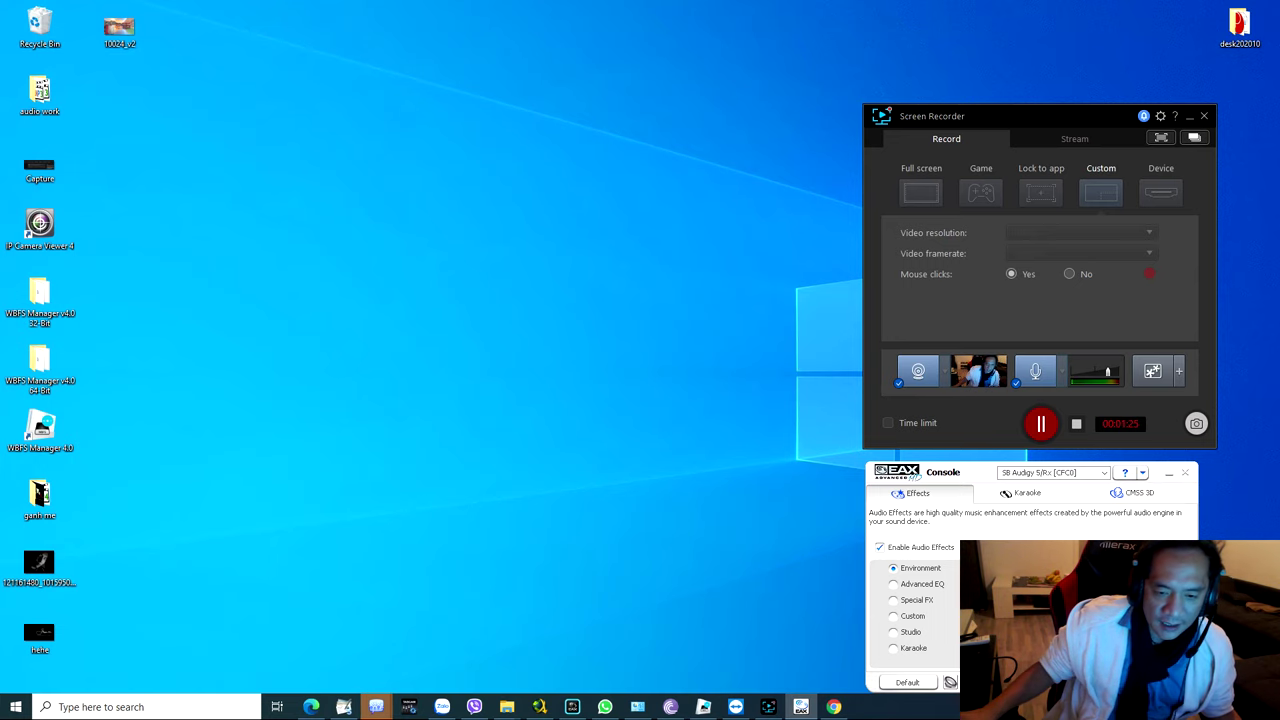
pyautogui.moveTo(965, 474); pyautogui.dragTo(480, 438)
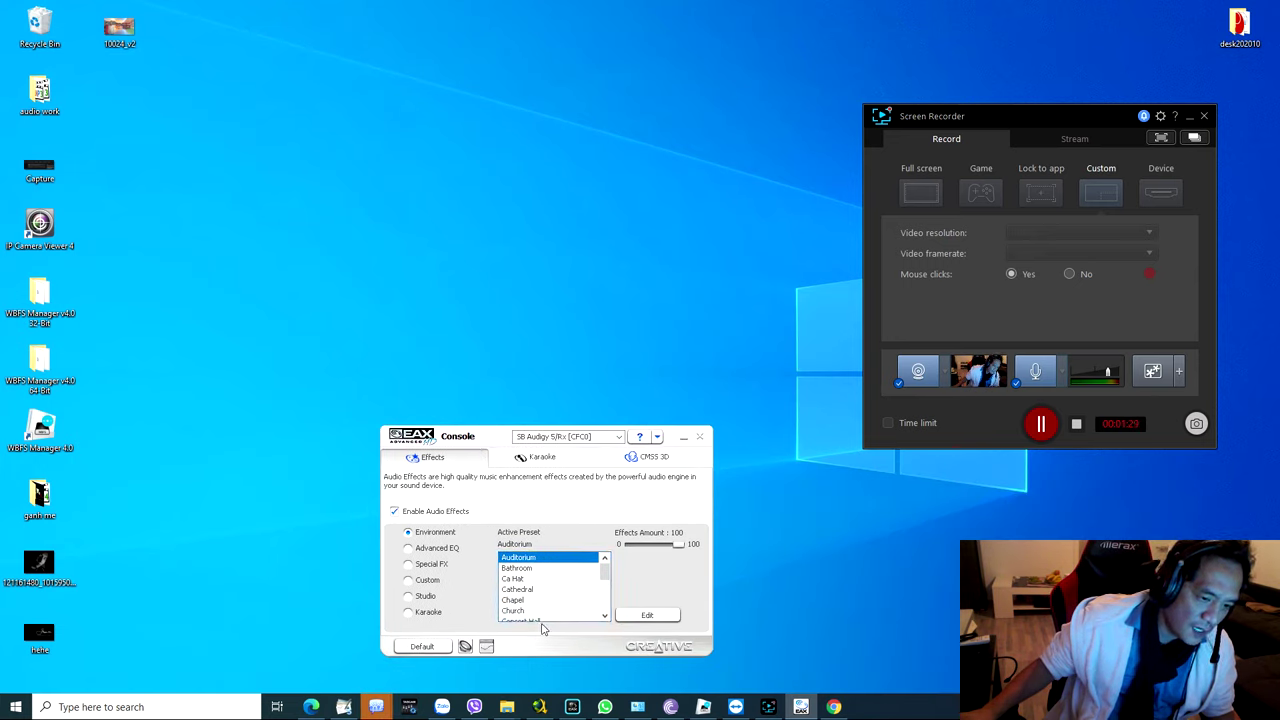
pyautogui.scroll(-1, 540, 610)
pyautogui.click(530, 589)
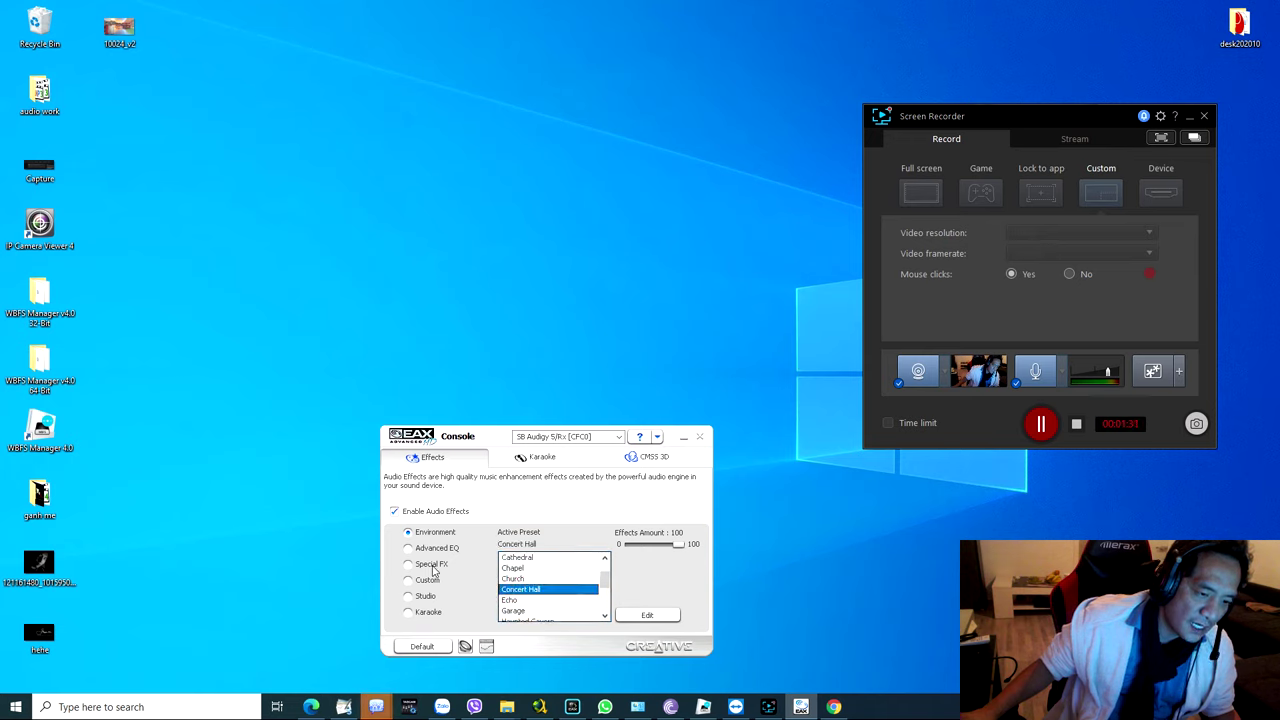
pyautogui.click(650, 615)
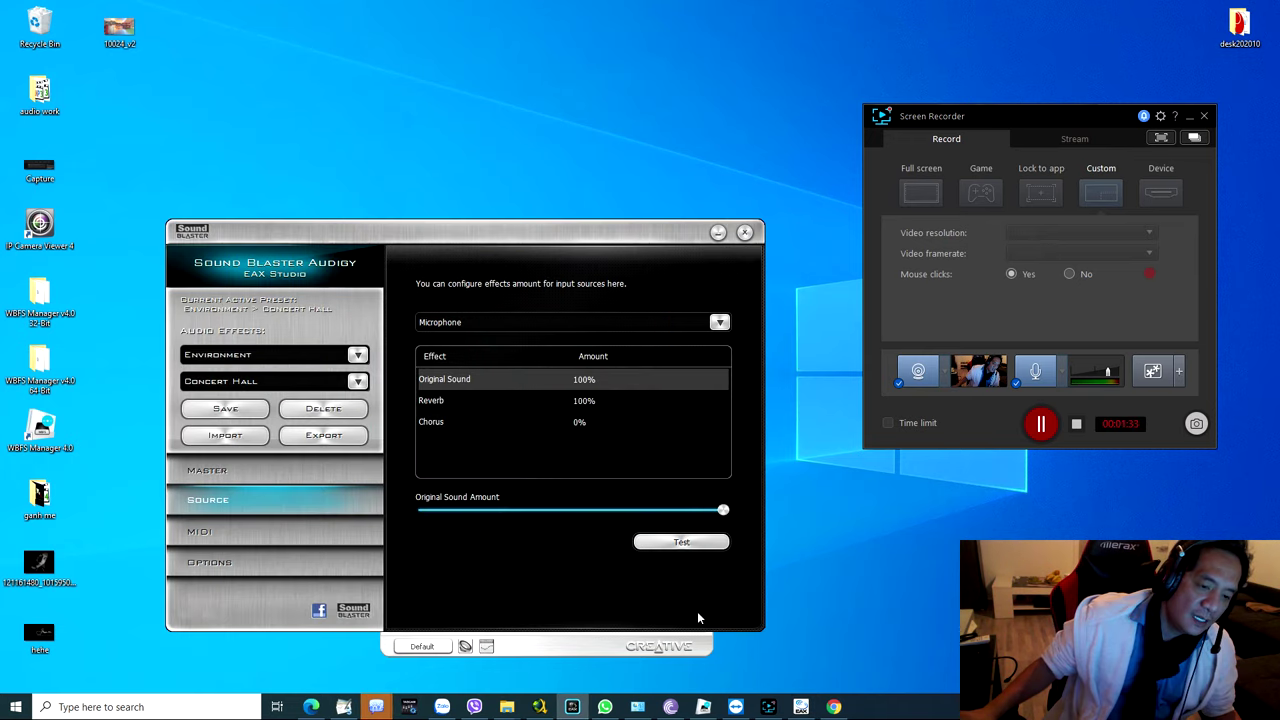
# - Set the Reverb amount of the Wave source to 0%
pyautogui.click(458, 401)
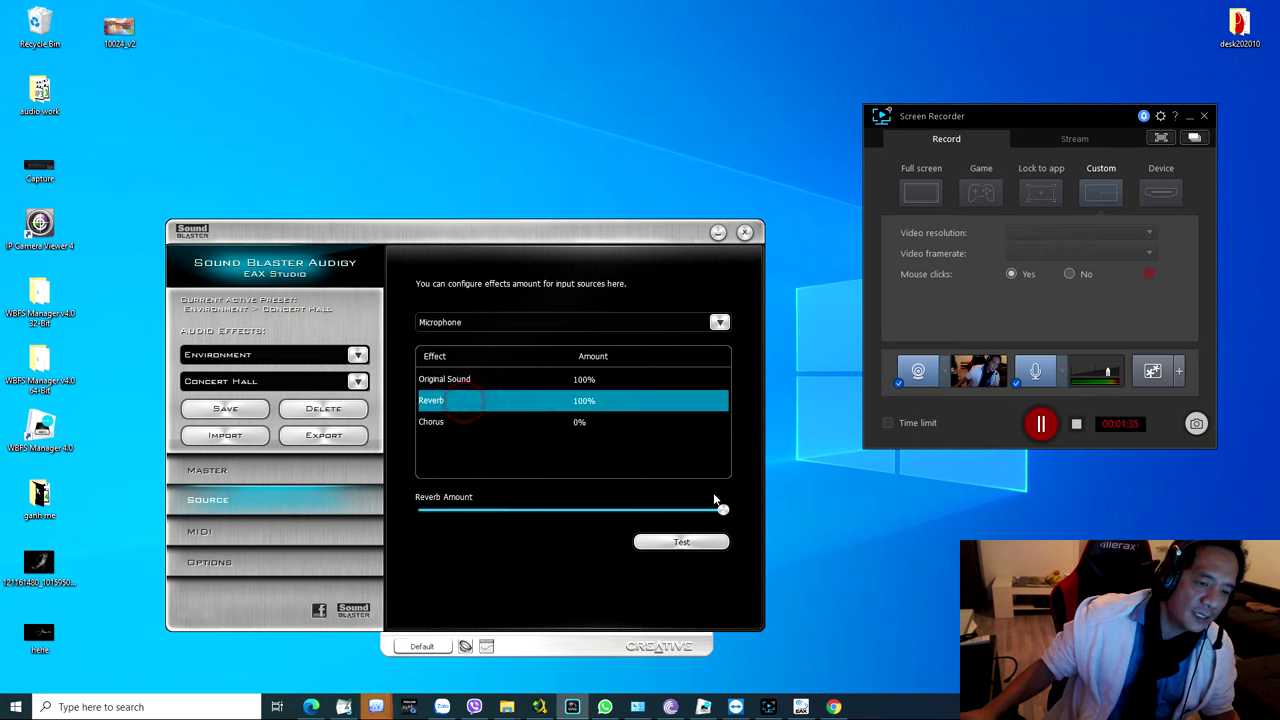
pyautogui.click(198, 500)
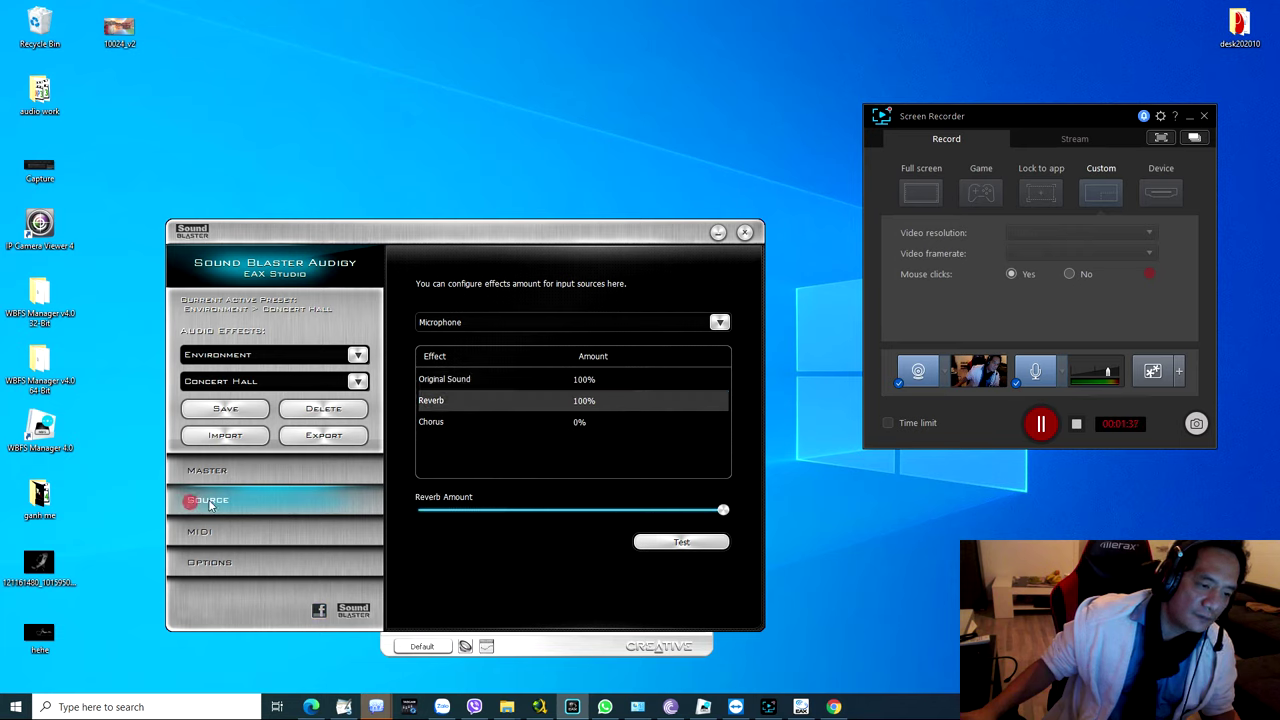
pyautogui.click(455, 323)
pyautogui.click(448, 344)
pyautogui.click(557, 398)
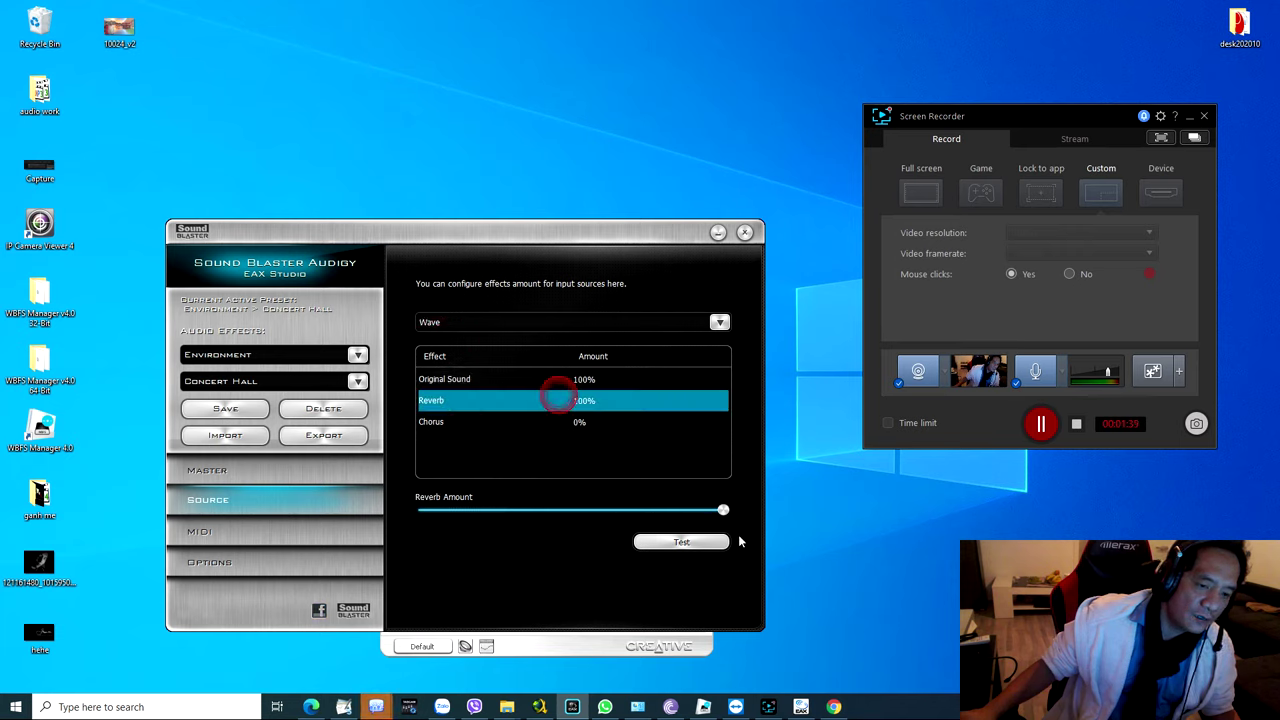
pyautogui.moveTo(723, 510); pyautogui.dragTo(423, 510)
# - Try the Microphone source's Reverb amount at 100% and reduce it to 46%
pyautogui.click(430, 323)
pyautogui.click(457, 357)
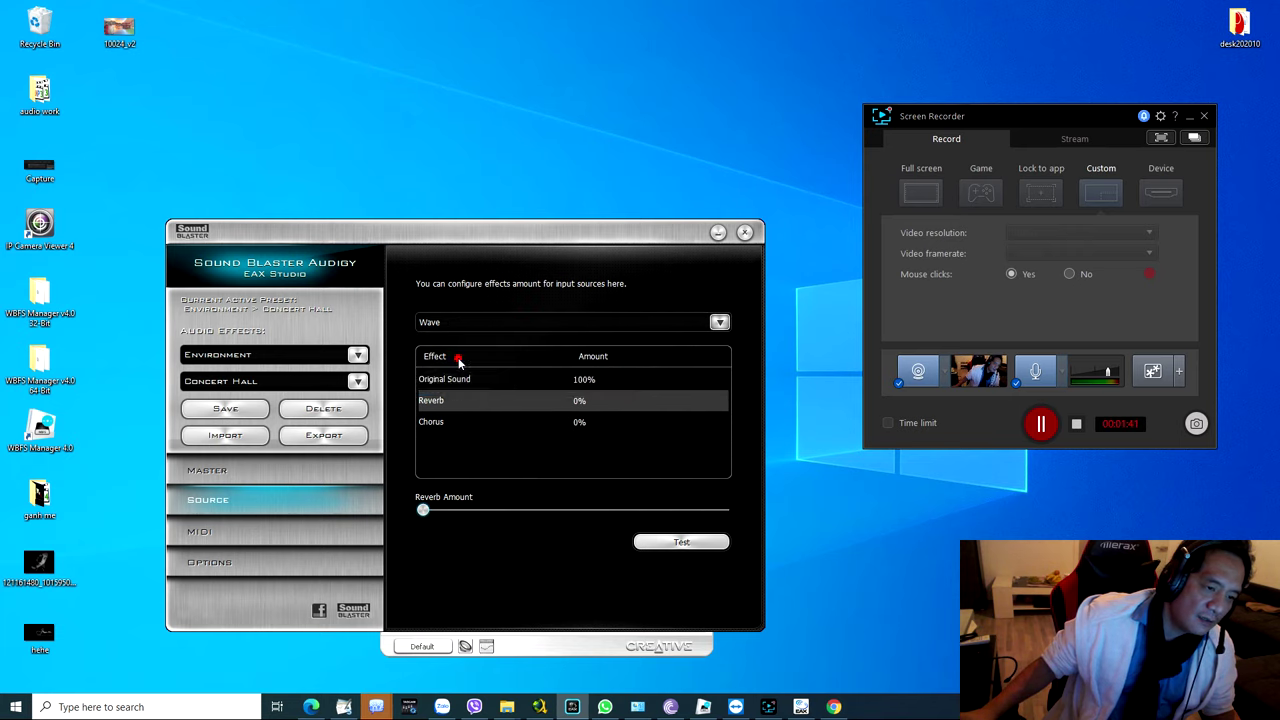
pyautogui.moveTo(507, 511); pyautogui.dragTo(725, 511)
pyautogui.click(669, 400)
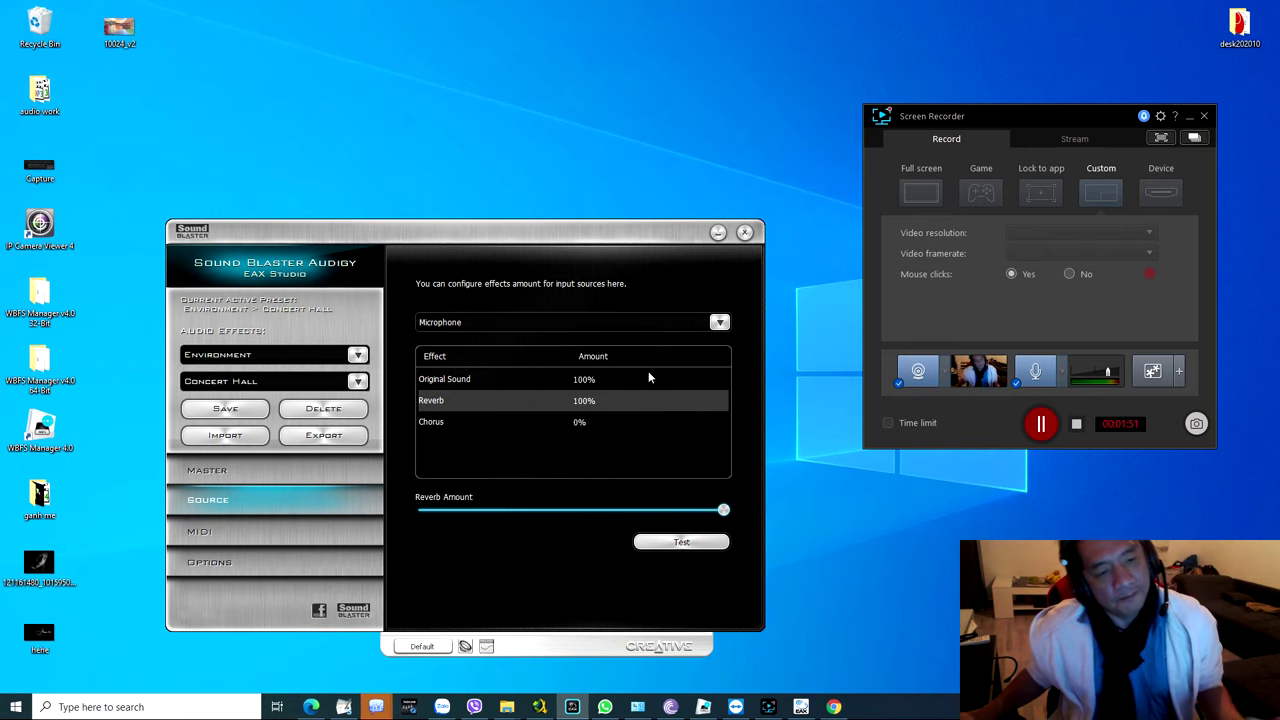
pyautogui.moveTo(592, 511); pyautogui.dragTo(564, 511)
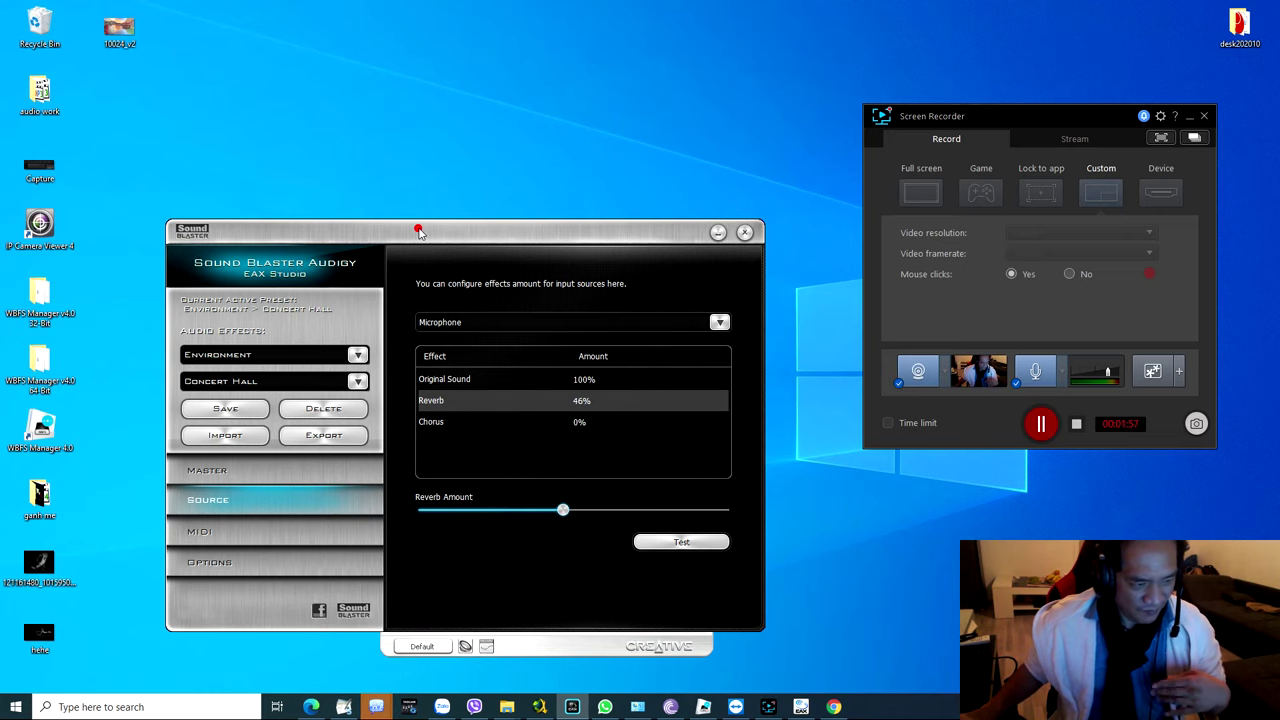
# - Add the Echo effect to the Concert Hall preset's master effects
pyautogui.moveTo(419, 232); pyautogui.dragTo(504, 157)
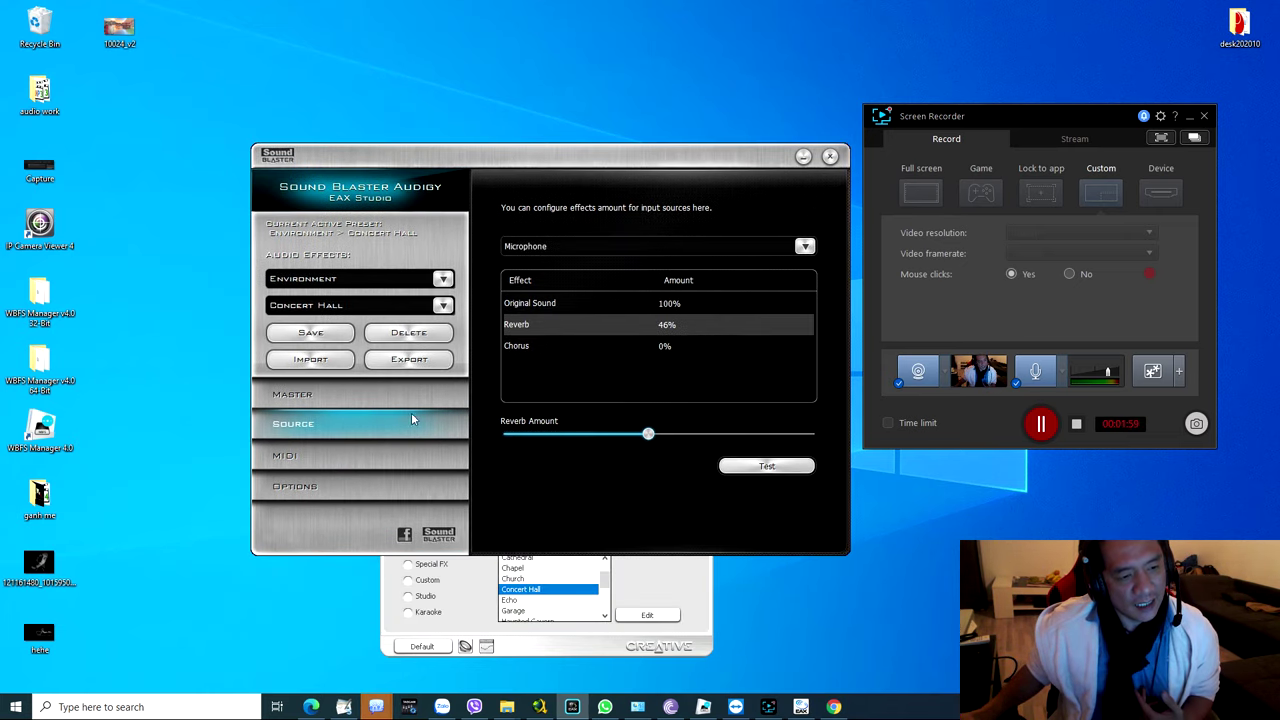
pyautogui.click(386, 402)
pyautogui.click(540, 443)
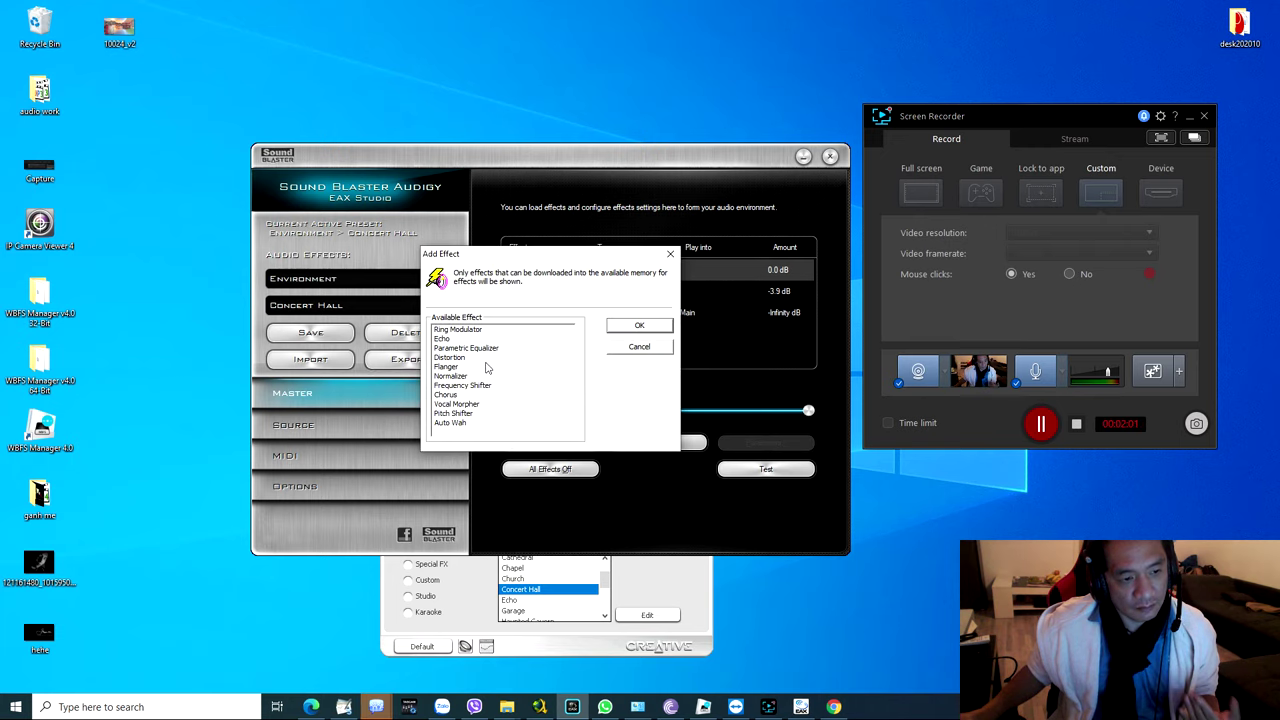
pyautogui.click(443, 339)
pyautogui.click(632, 328)
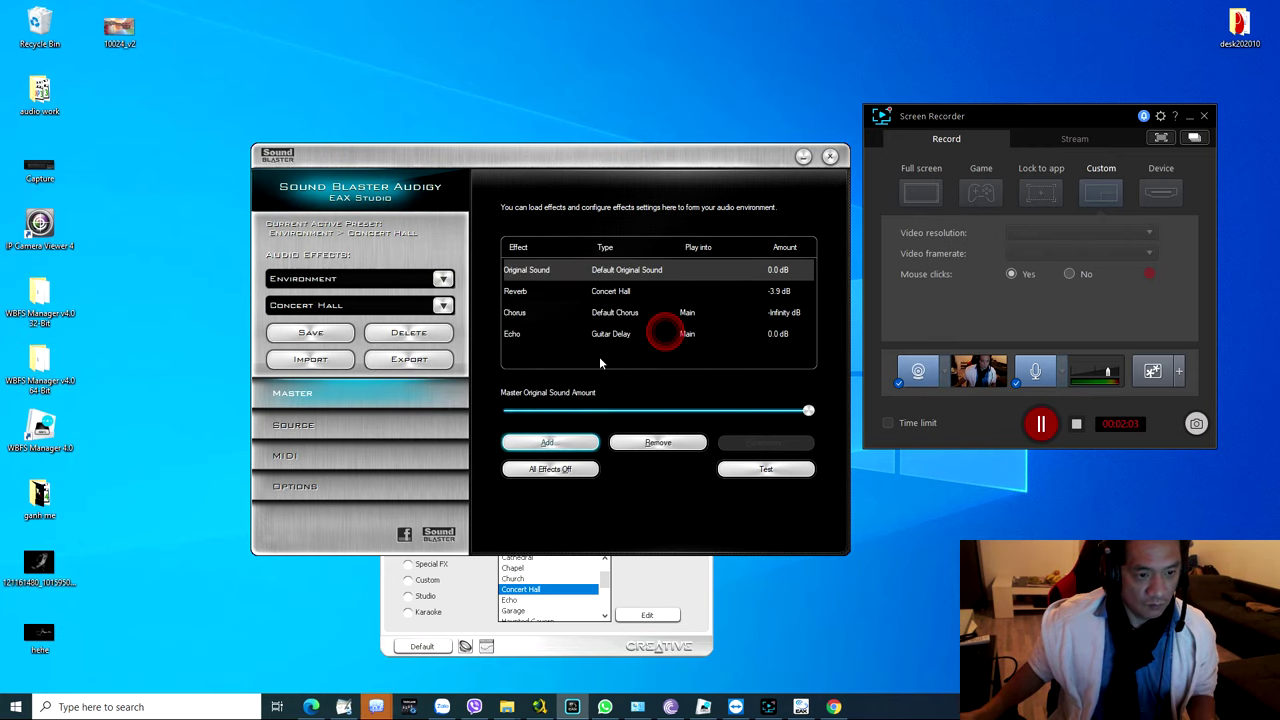
pyautogui.click(548, 443)
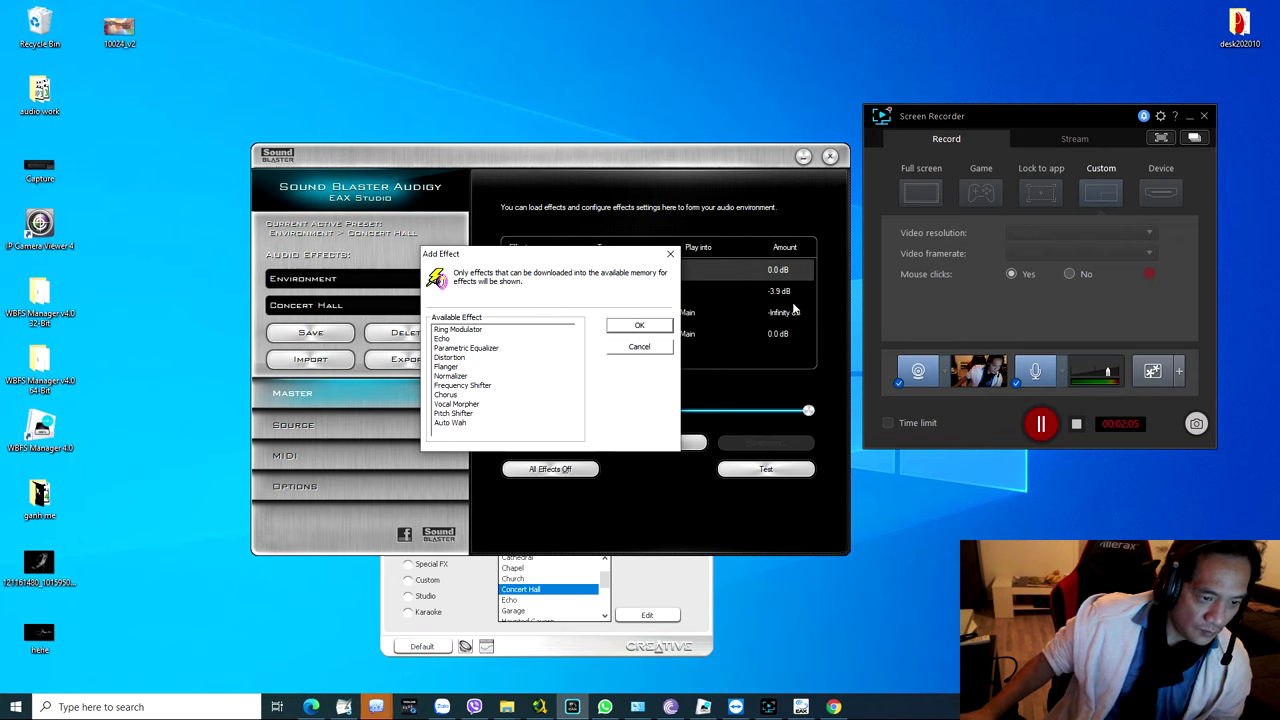
pyautogui.click(672, 345)
# - Set the Echo amount of the Wave source to 0%
pyautogui.click(317, 430)
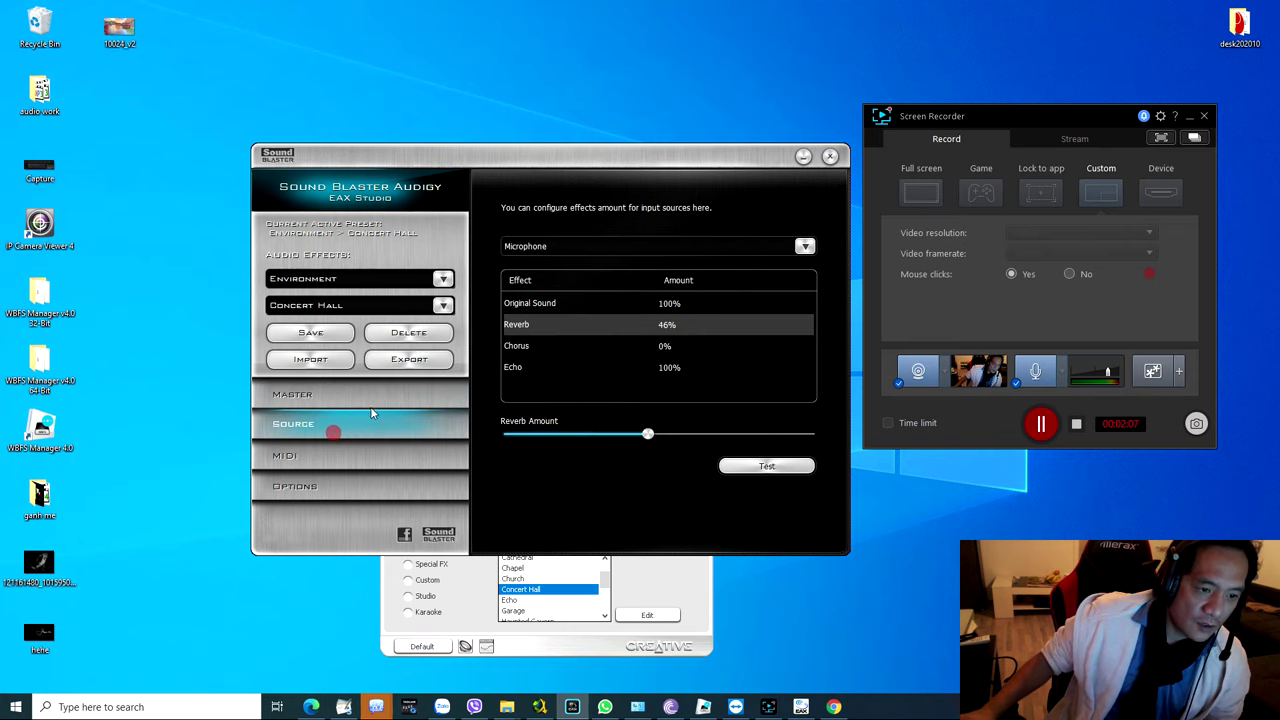
pyautogui.click(530, 248)
pyautogui.click(528, 260)
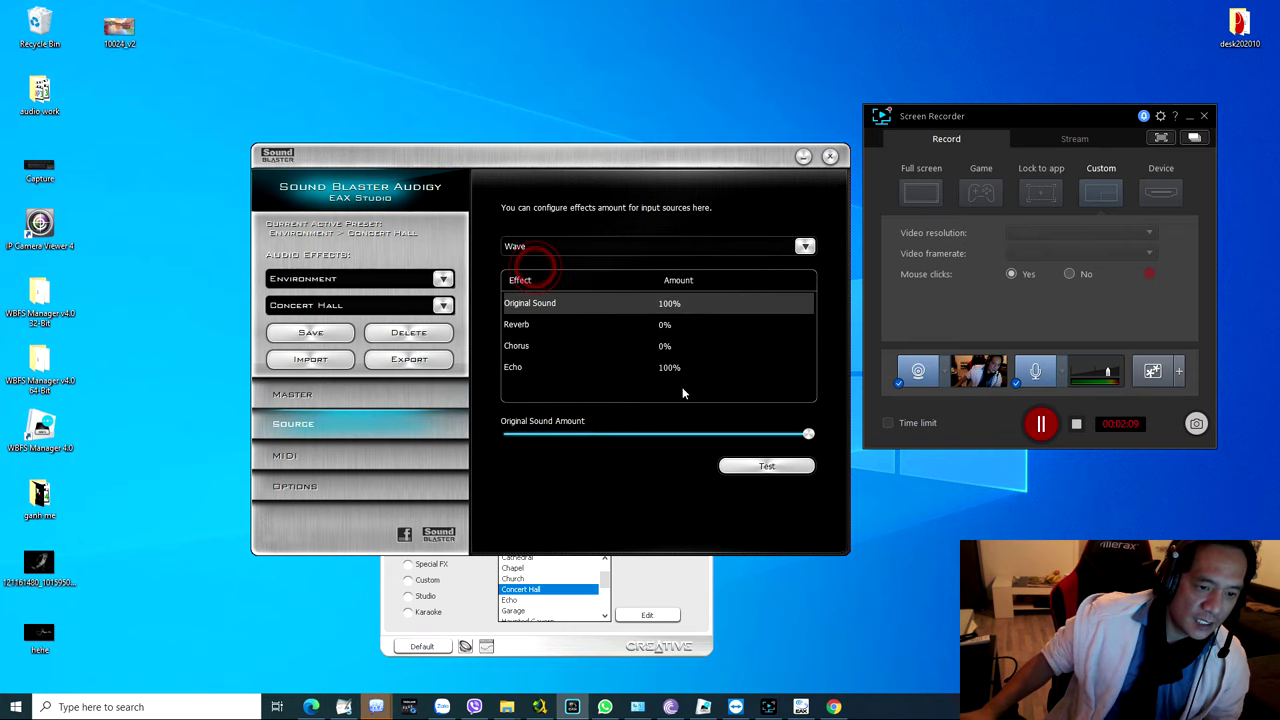
pyautogui.click(674, 366)
pyautogui.click(563, 248)
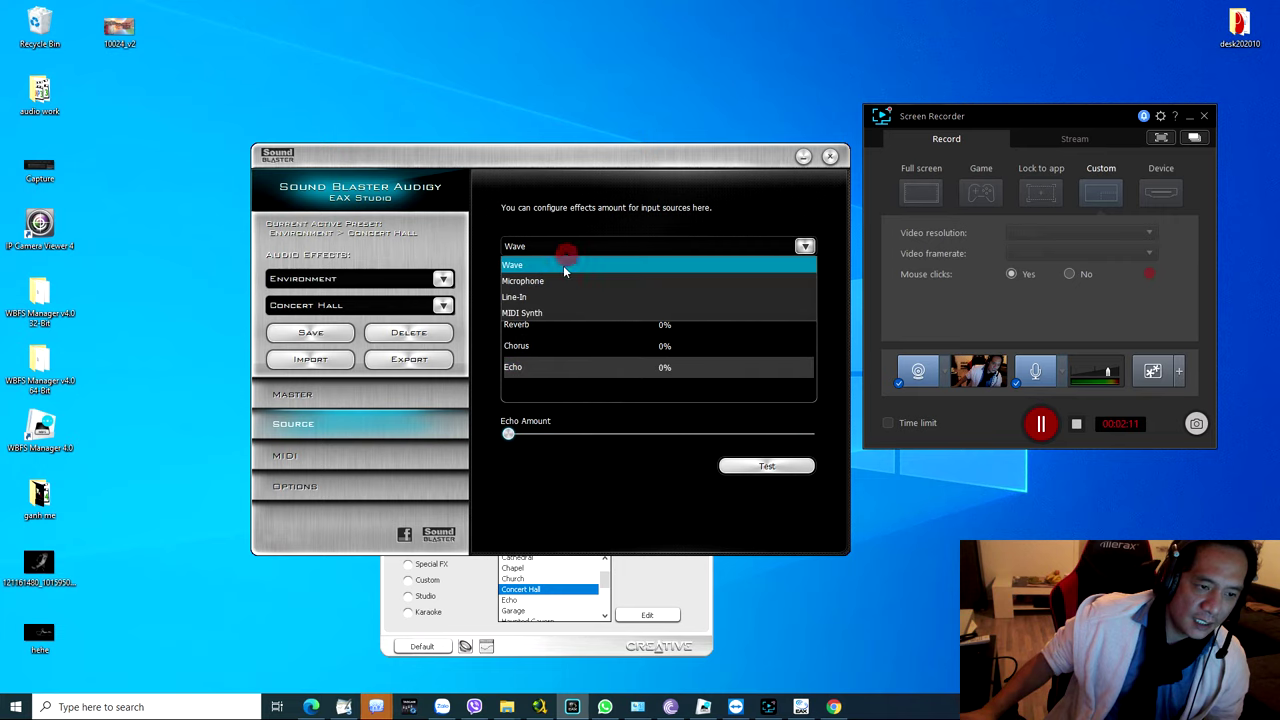
# - Try the Microphone source's Echo amount at 23% and 40%, and finish with it at 0%
pyautogui.click(555, 280)
pyautogui.click(543, 367)
pyautogui.moveTo(808, 433); pyautogui.dragTo(580, 458)
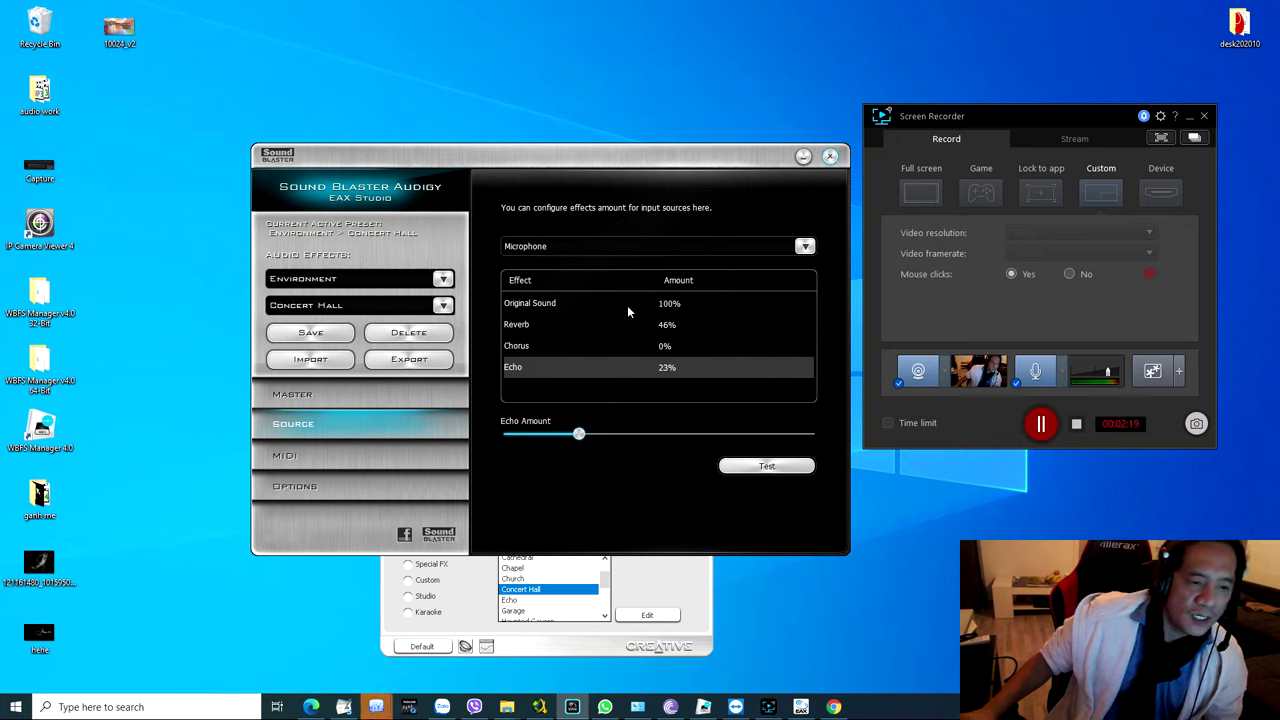
pyautogui.moveTo(588, 436); pyautogui.dragTo(631, 453)
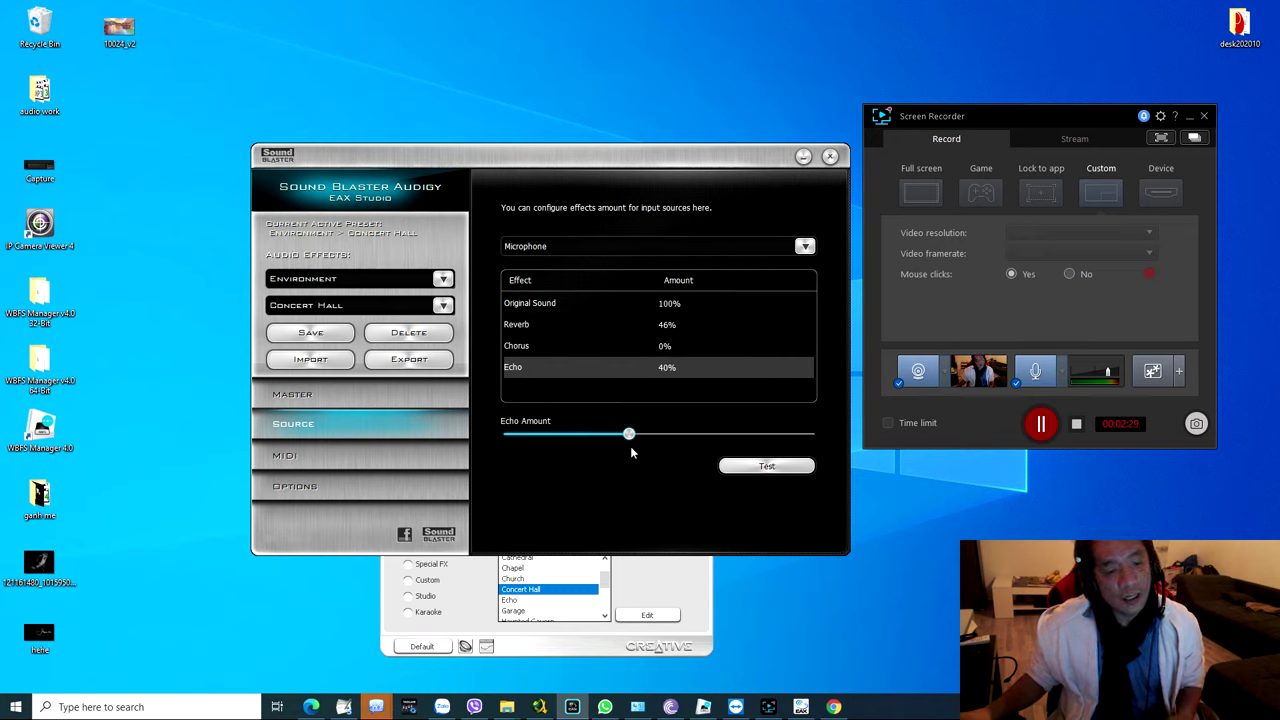
pyautogui.moveTo(631, 453); pyautogui.dragTo(217, 429)
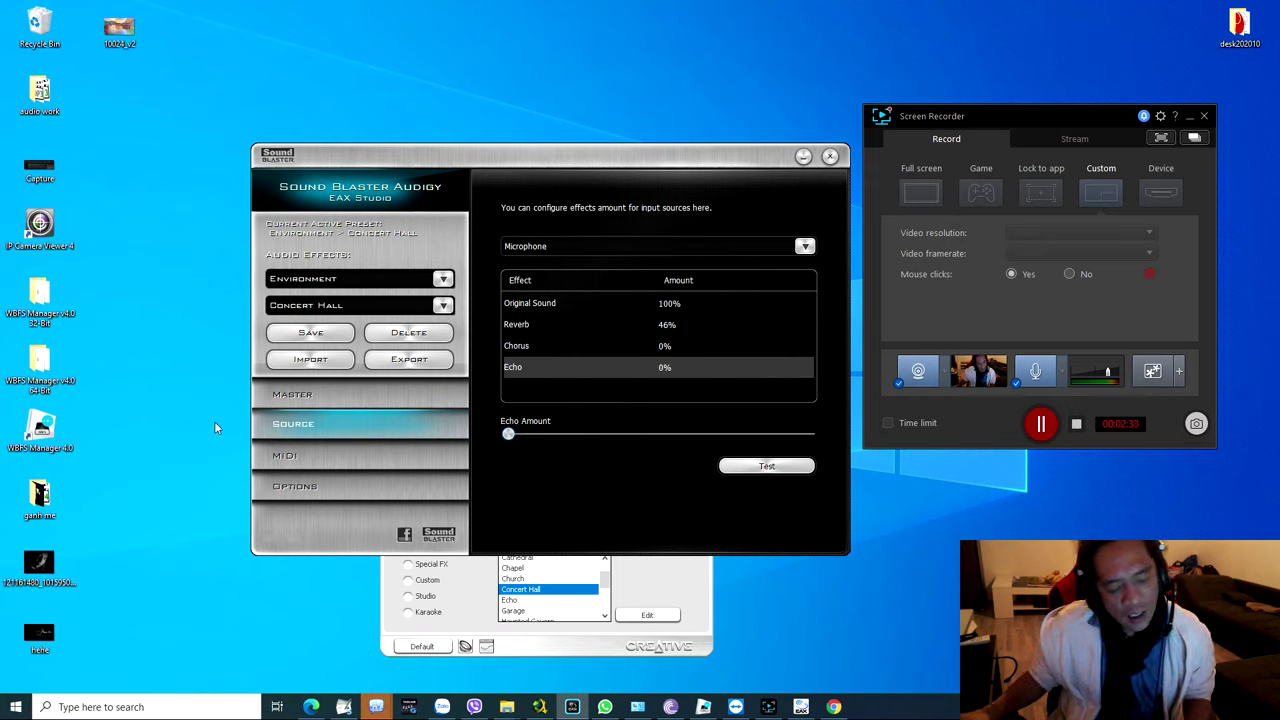
# - Set the Microphone source's Reverb amount to 0% and close EAX Studio without saving the modified settings
pyautogui.click(588, 325)
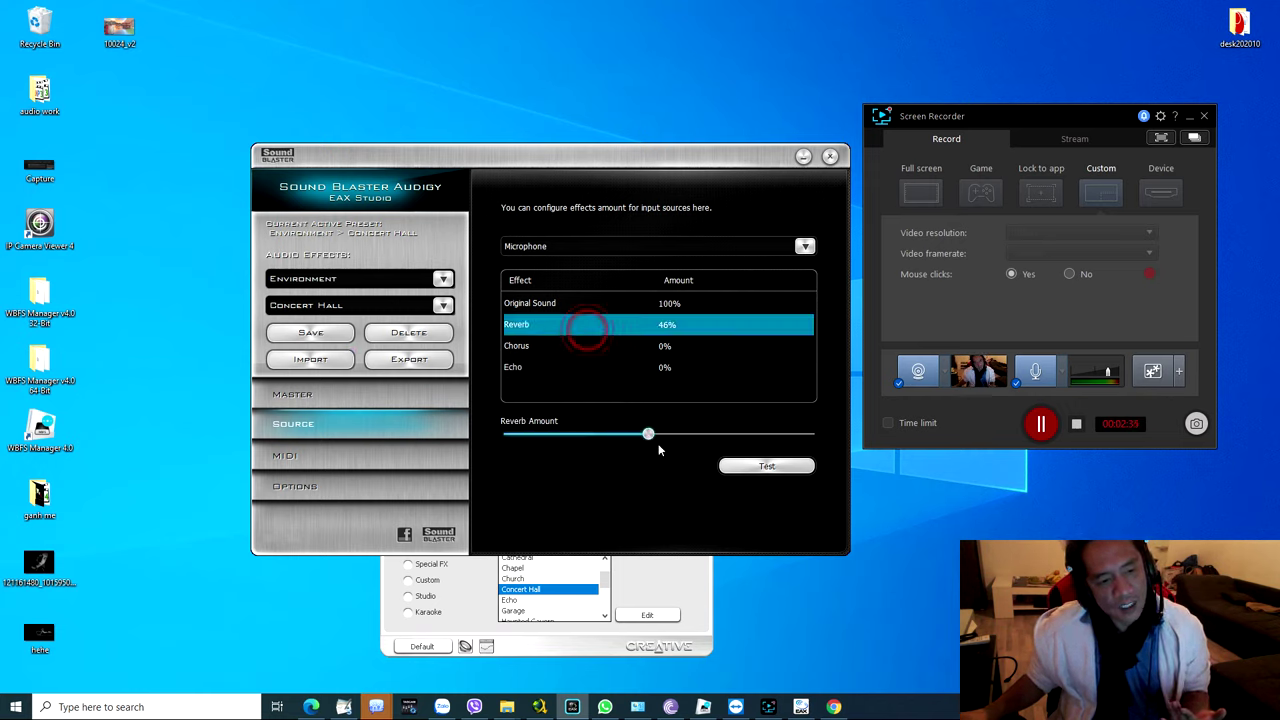
pyautogui.moveTo(655, 434); pyautogui.dragTo(505, 434)
pyautogui.click(831, 156)
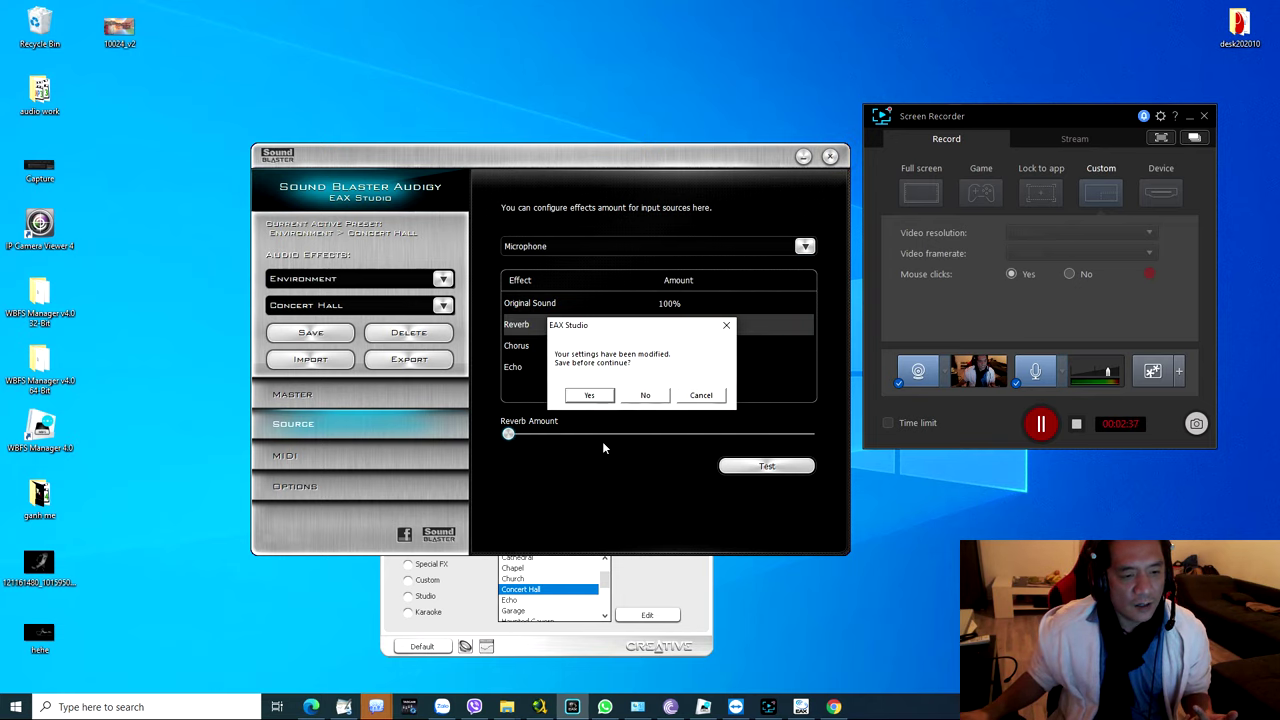
pyautogui.click(637, 396)
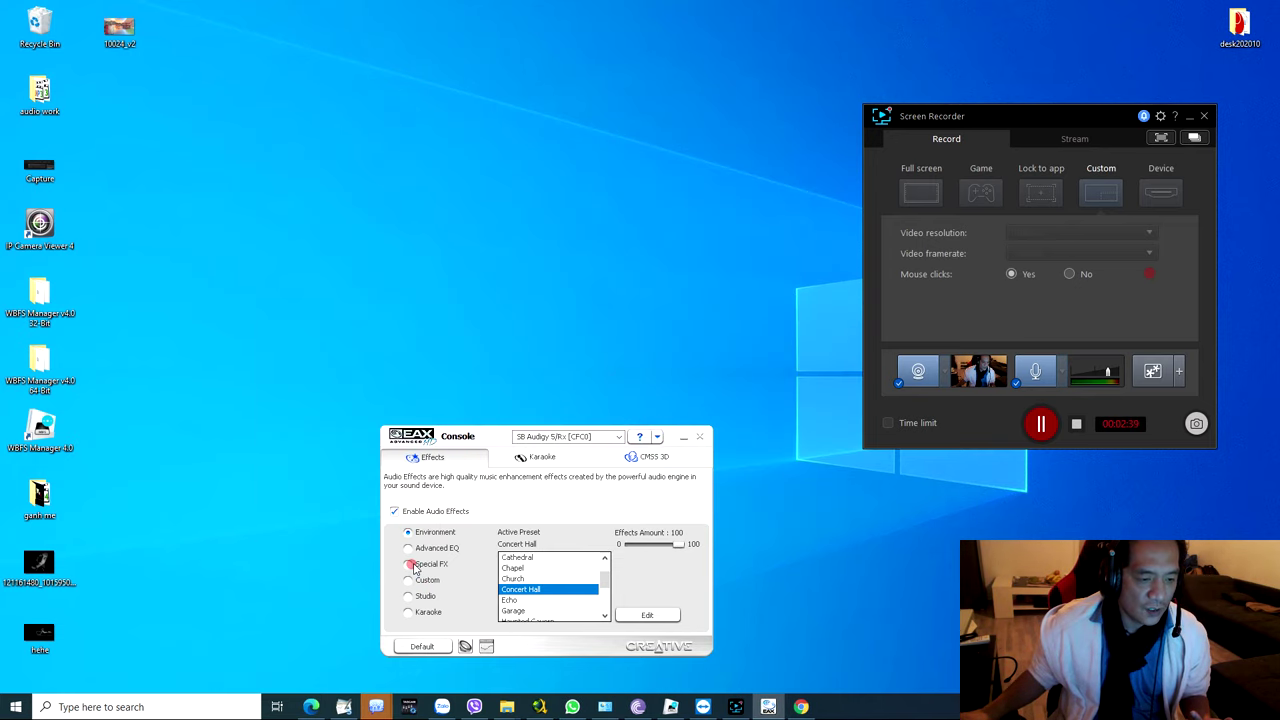
# - Switch to the Custom effects and compare the MC preset with Noi Chuyen, keeping Noi Chuyen active
pyautogui.click(410, 578)
pyautogui.click(510, 601)
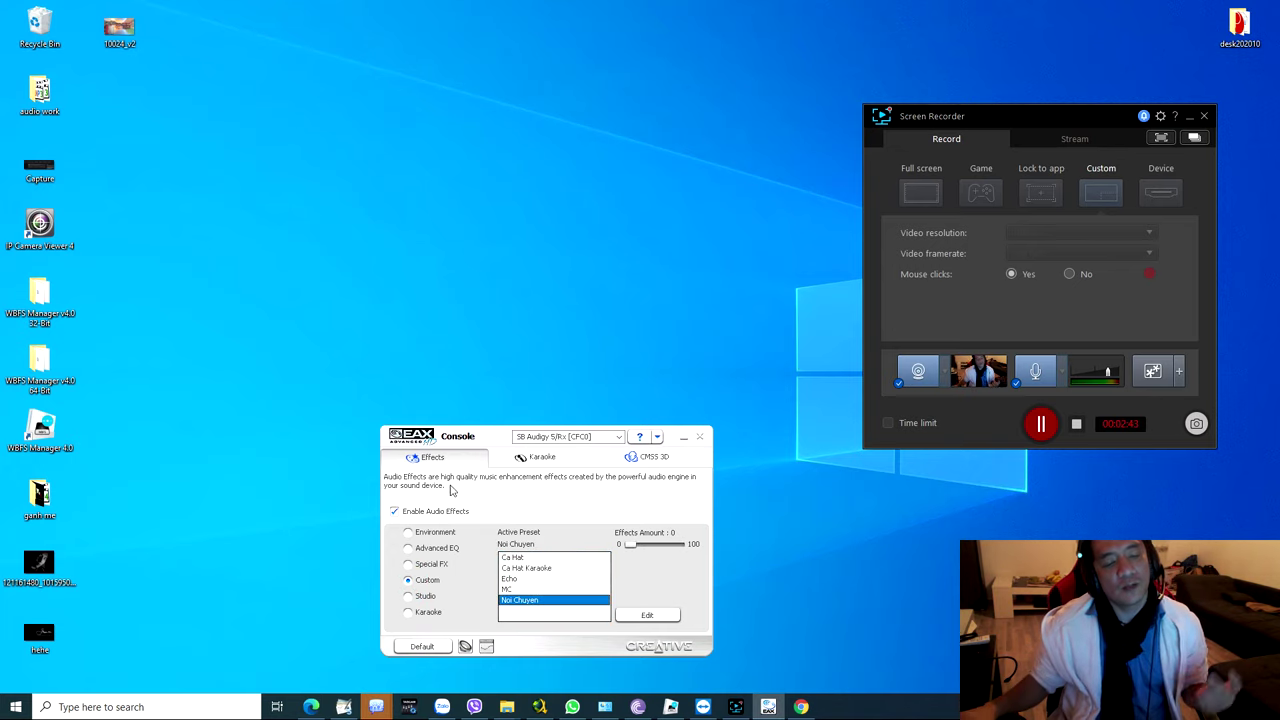
pyautogui.click(530, 589)
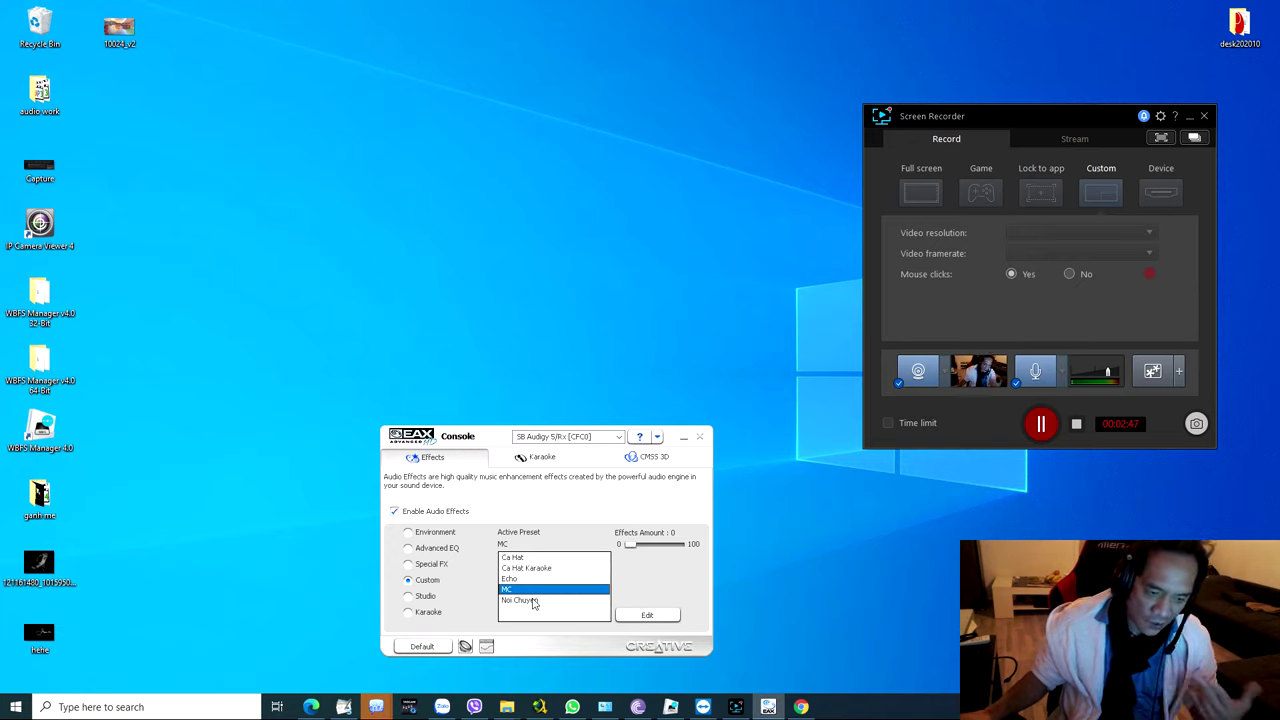
pyautogui.click(533, 600)
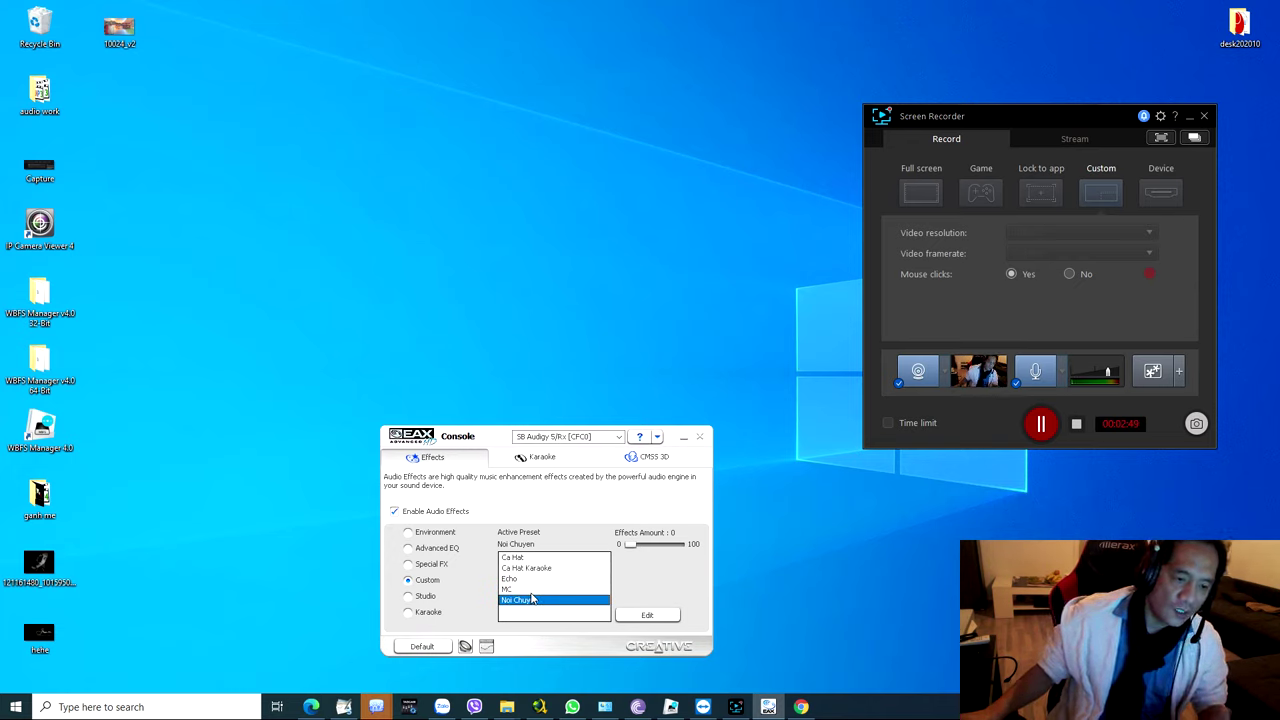
# - Alternate between the MC and Echo custom presets, return to Noi Chuyen and move the console higher on the desktop
pyautogui.click(533, 590)
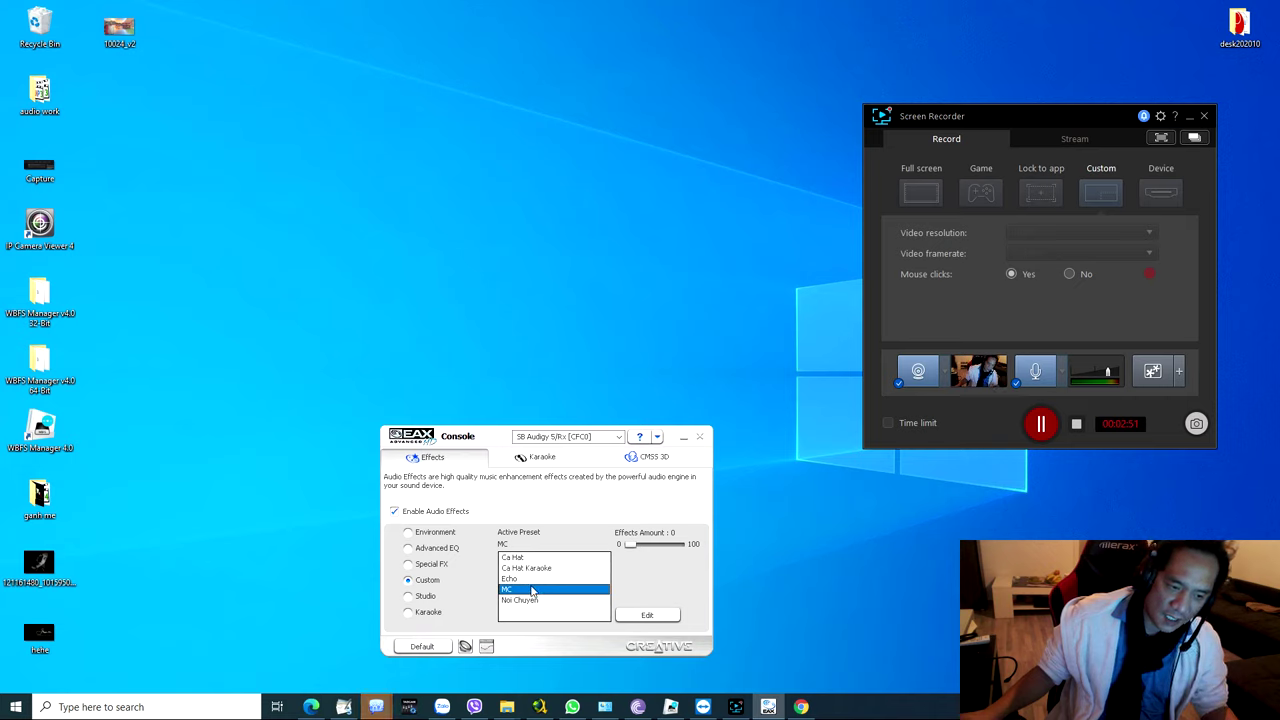
pyautogui.click(512, 579)
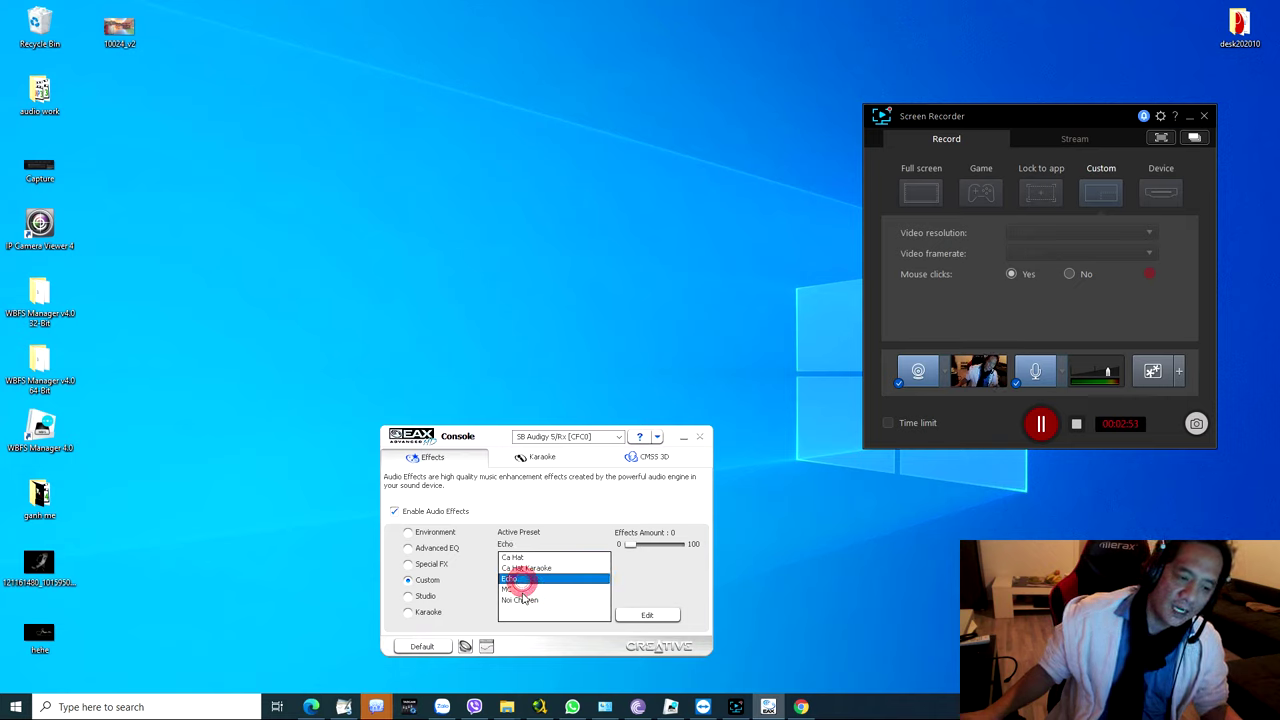
pyautogui.click(521, 590)
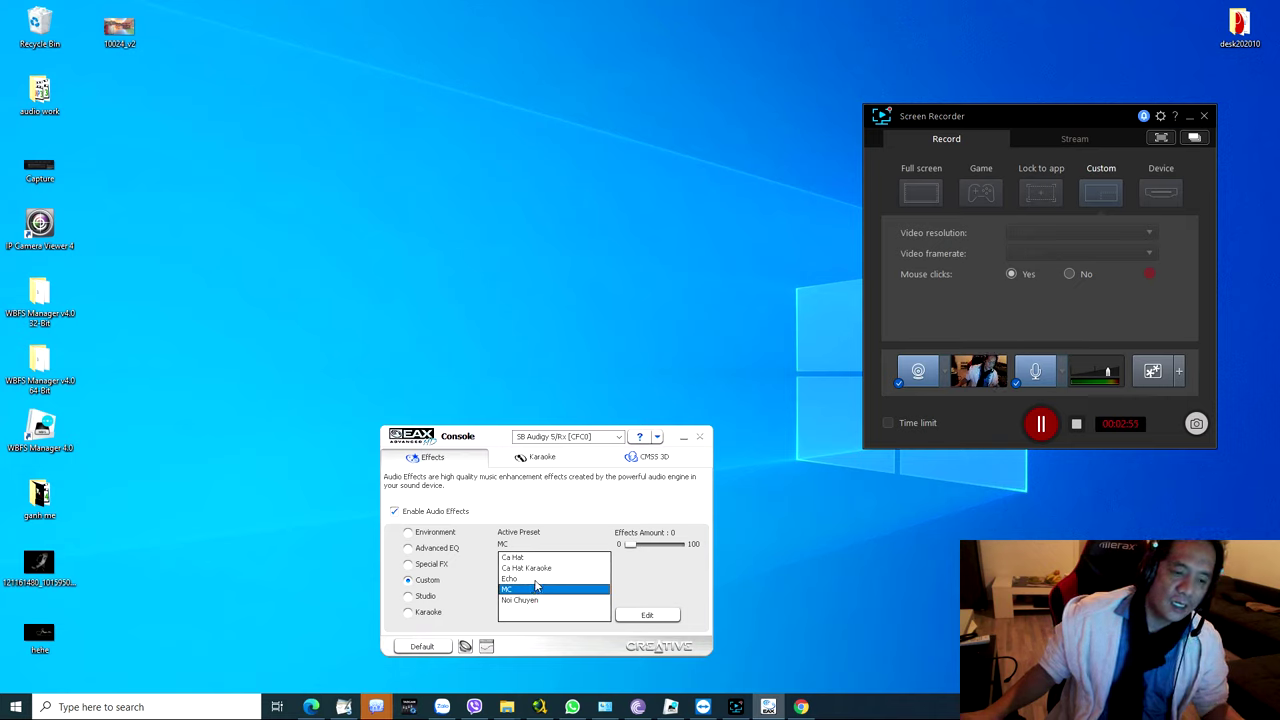
pyautogui.click(522, 579)
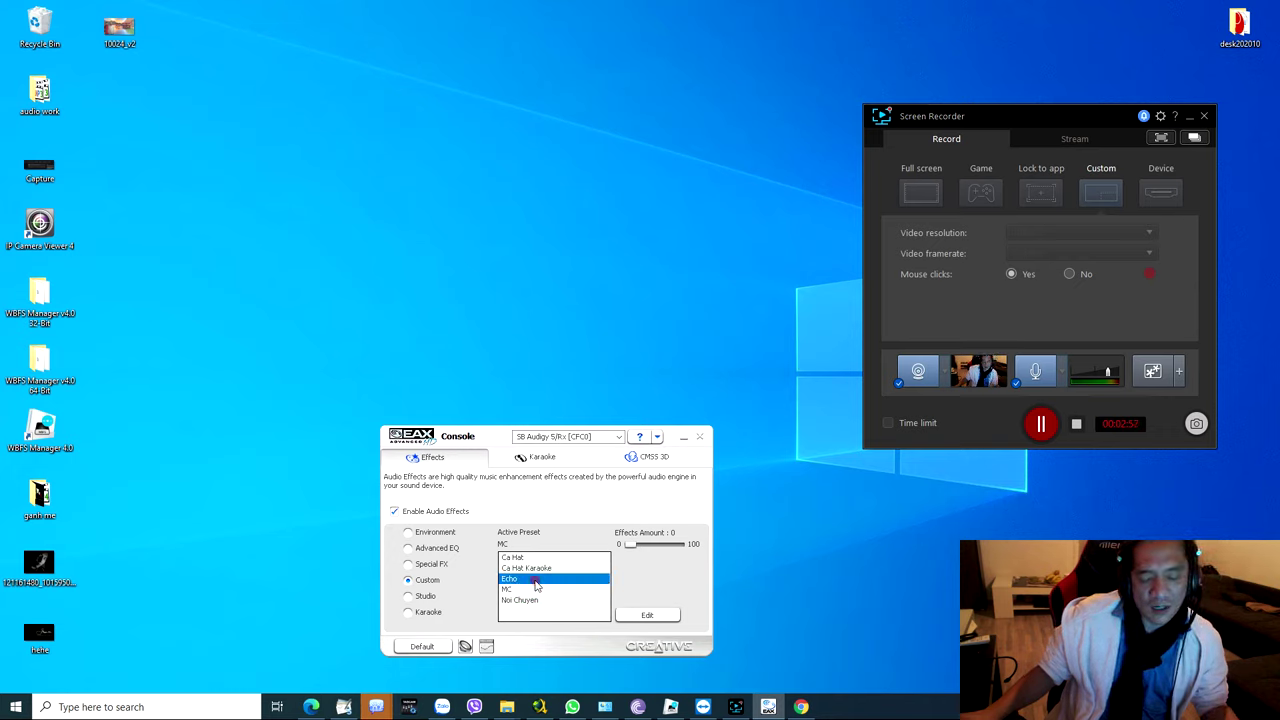
pyautogui.click(524, 590)
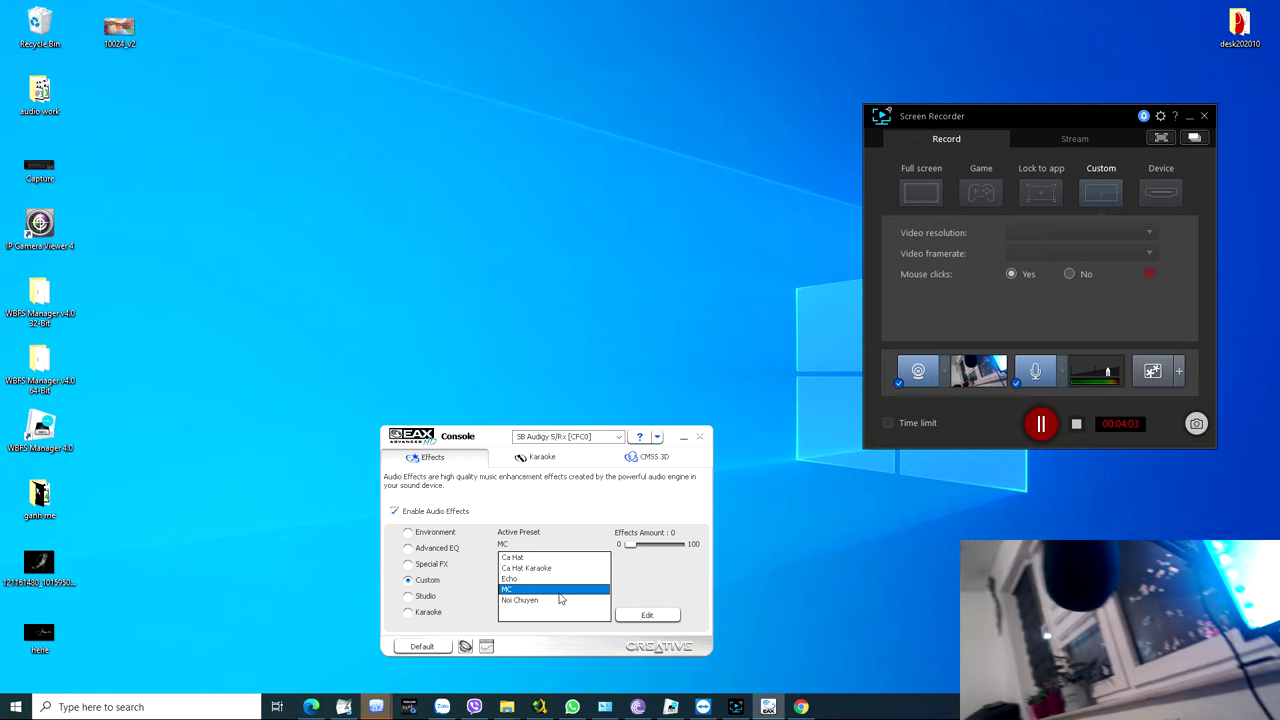
pyautogui.click(524, 600)
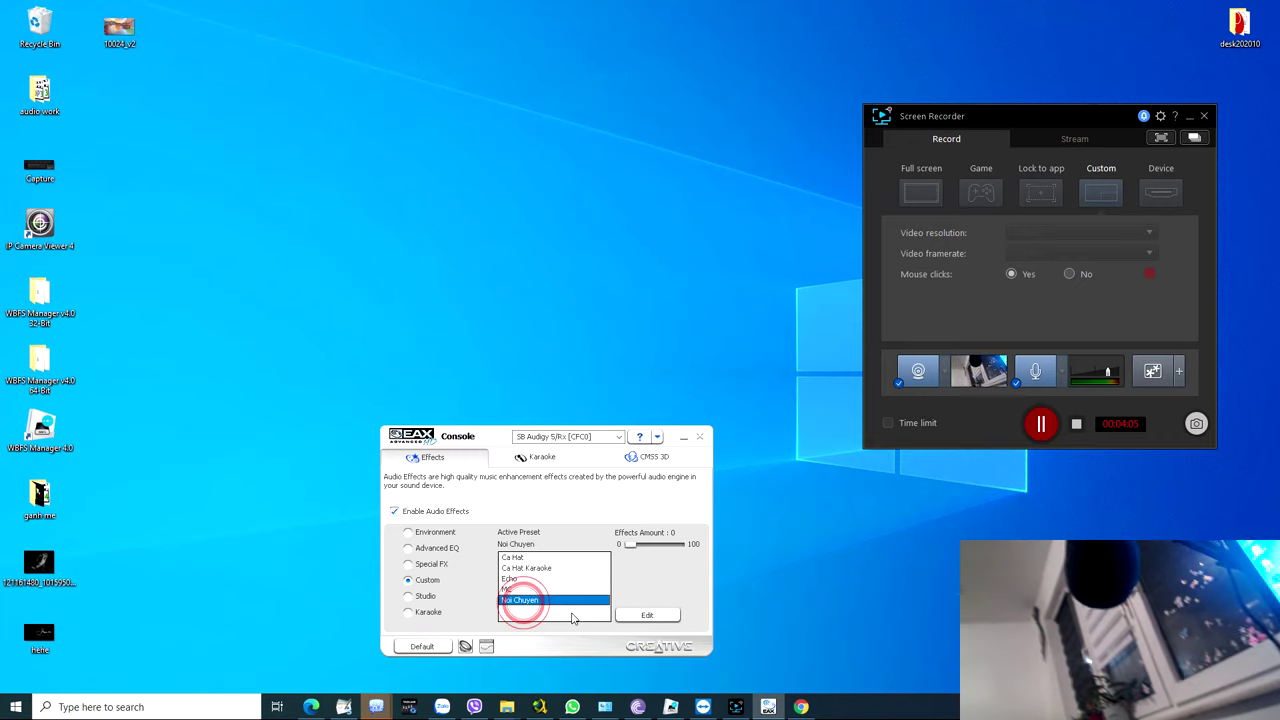
pyautogui.moveTo(482, 430); pyautogui.dragTo(474, 341)
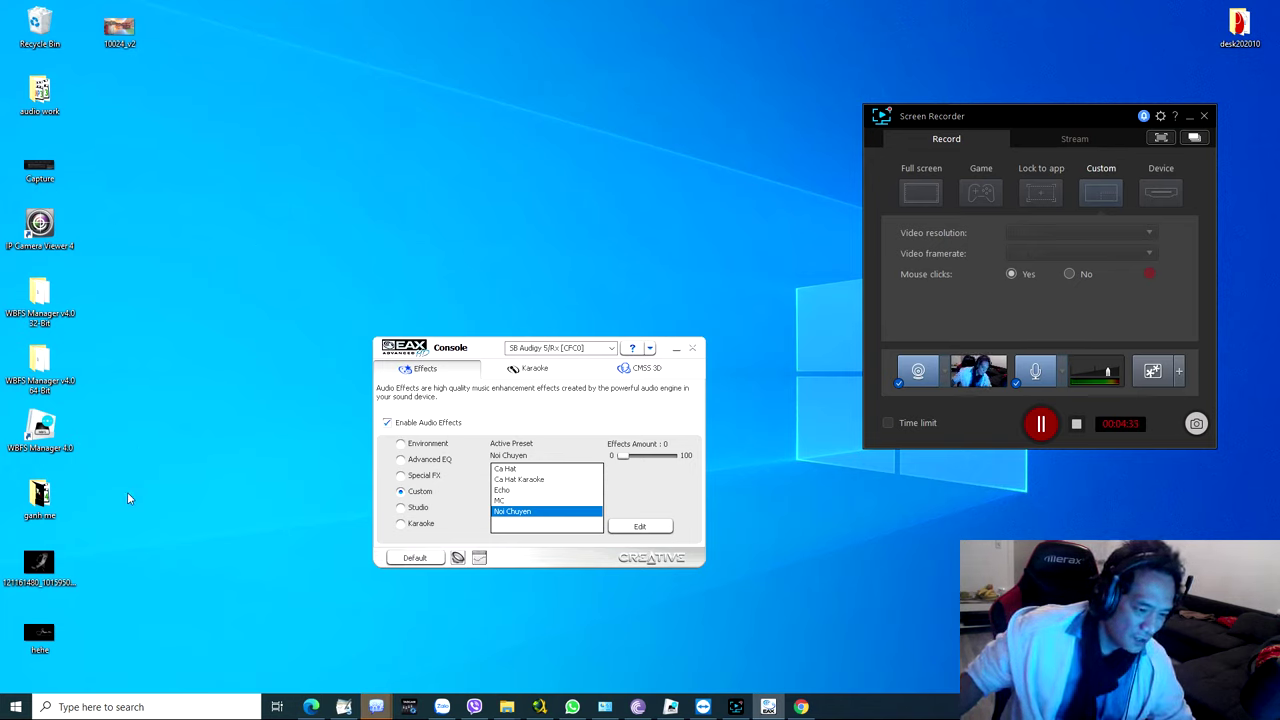
# - Switch to the Microsoft Edge window with Facebook open
pyautogui.moveTo(310, 707)
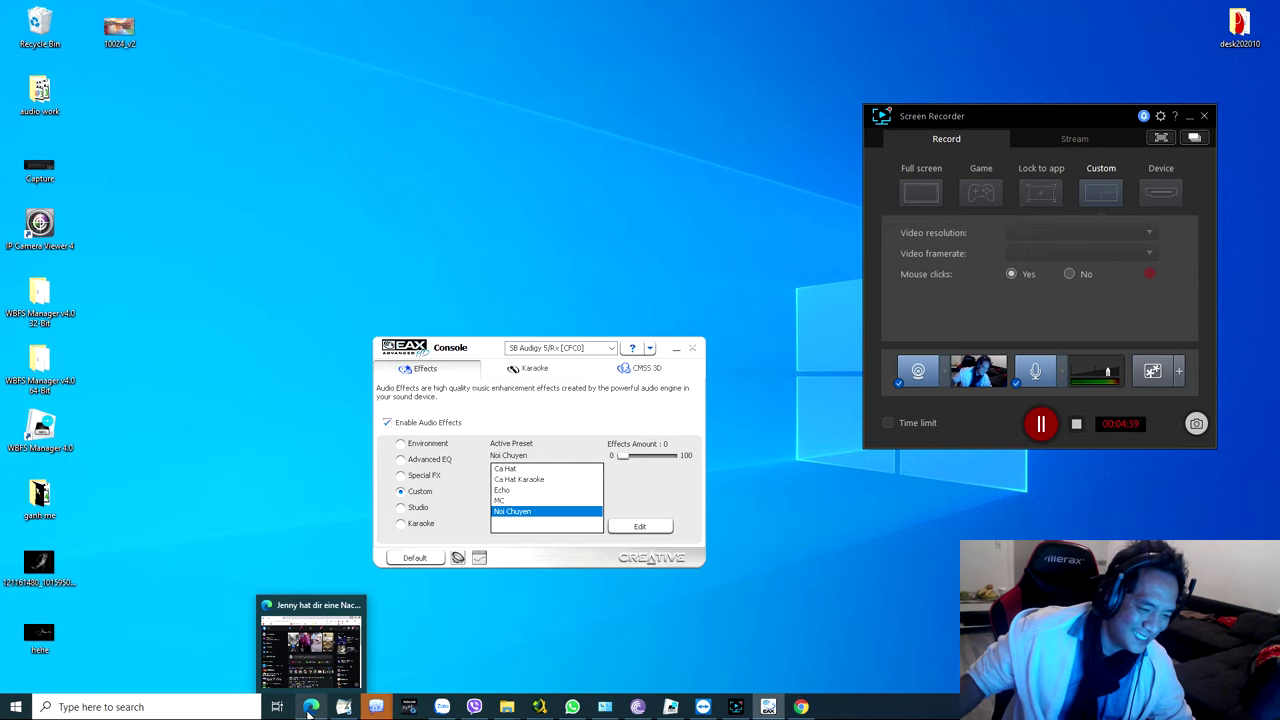
pyautogui.click(311, 707)
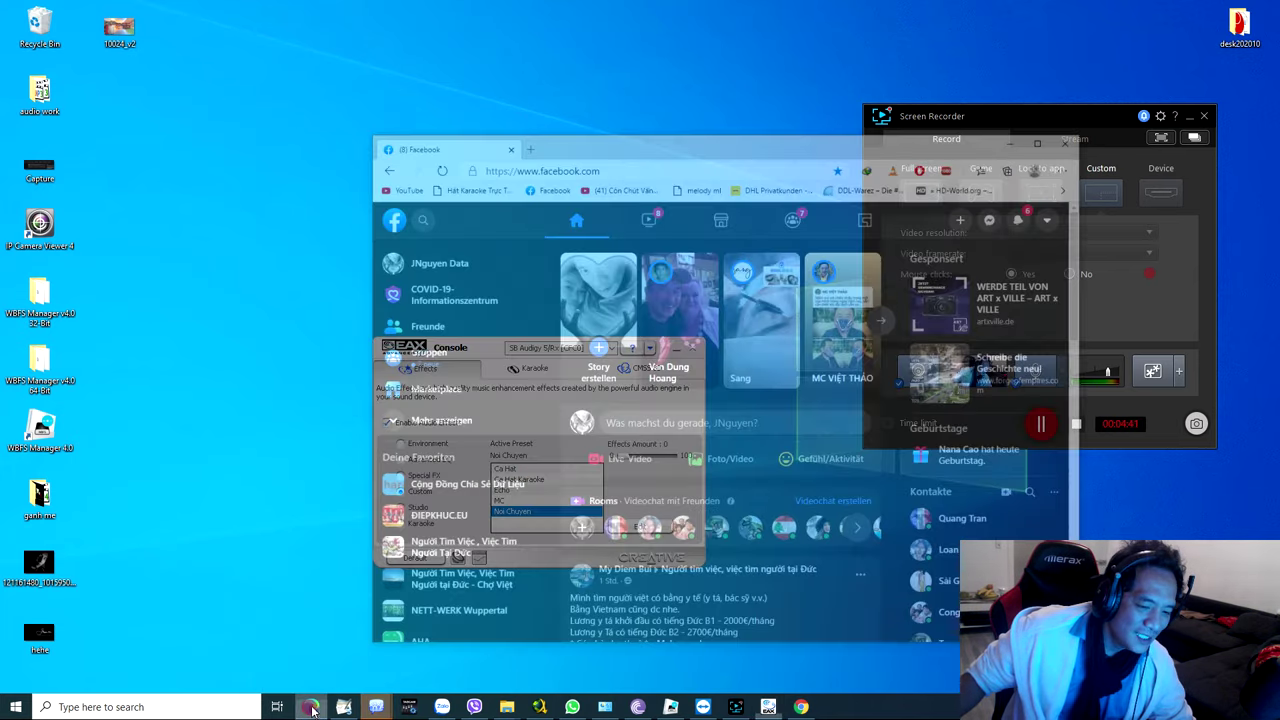
# - Switch to the YouTube karaoke video in Chrome, minimize the Facebook window behind it and play the song from the beginning
pyautogui.click(801, 707)
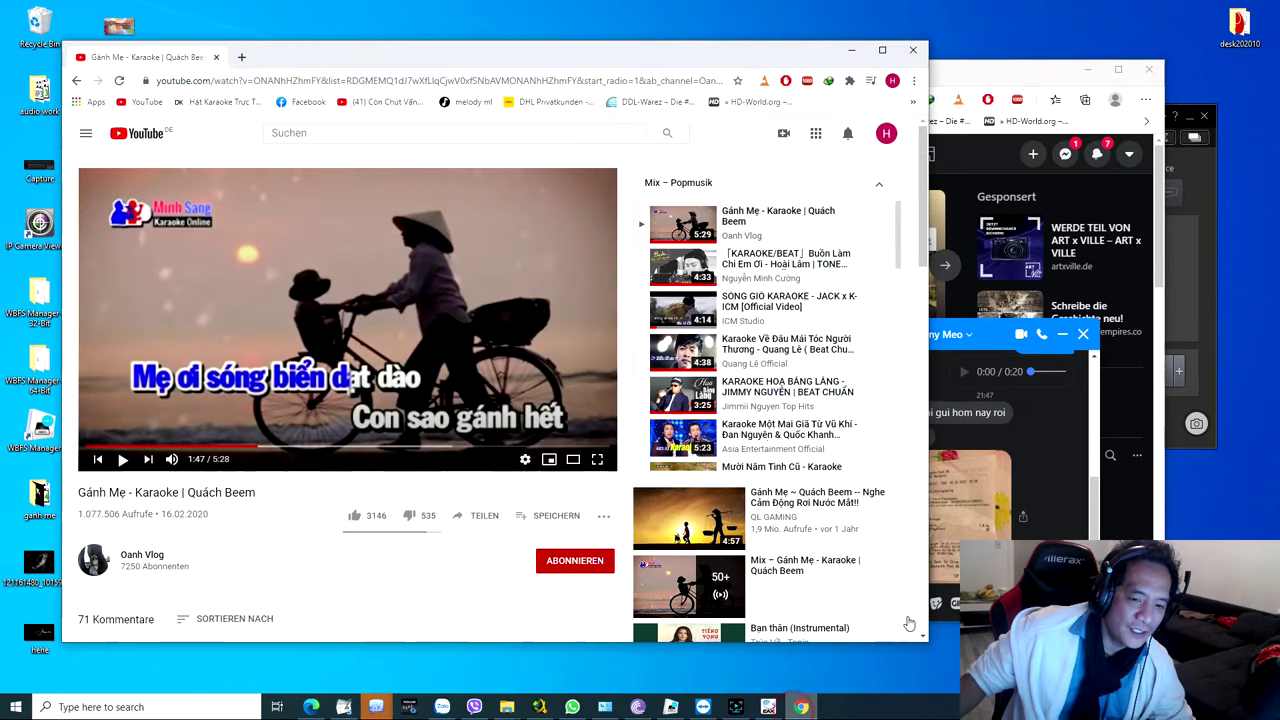
pyautogui.click(1076, 471)
pyautogui.click(1088, 68)
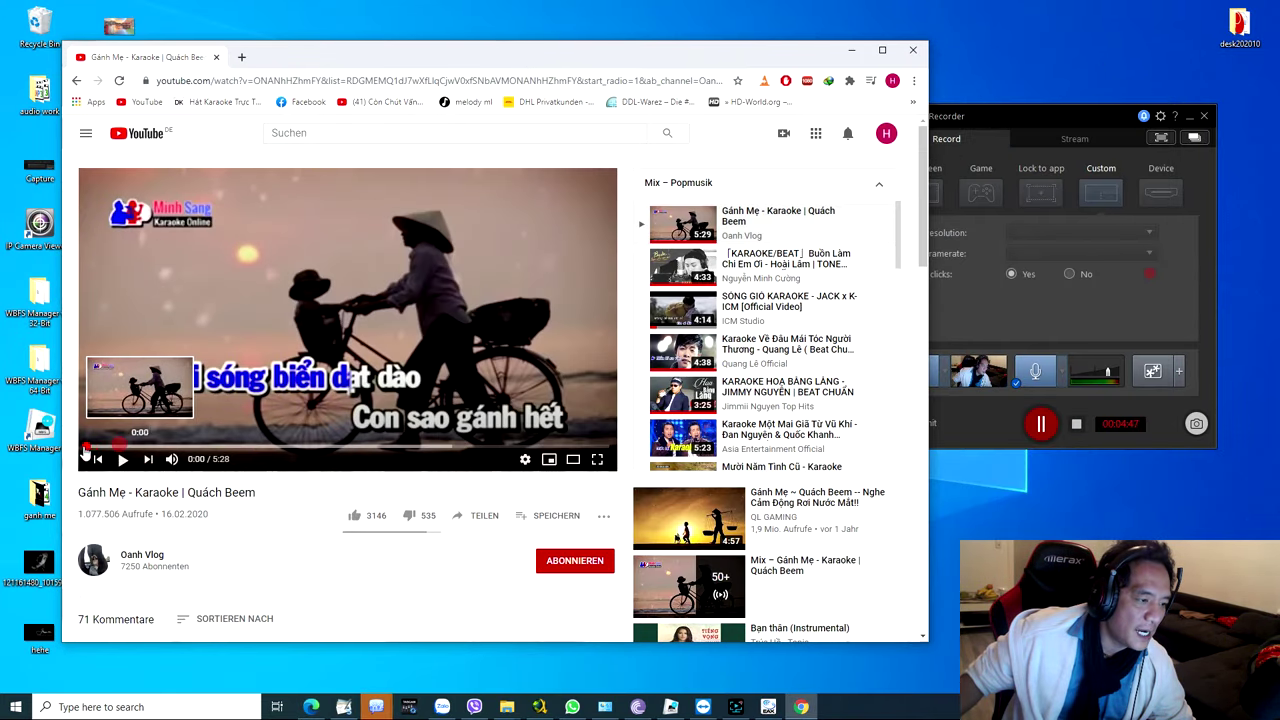
pyautogui.click(97, 459)
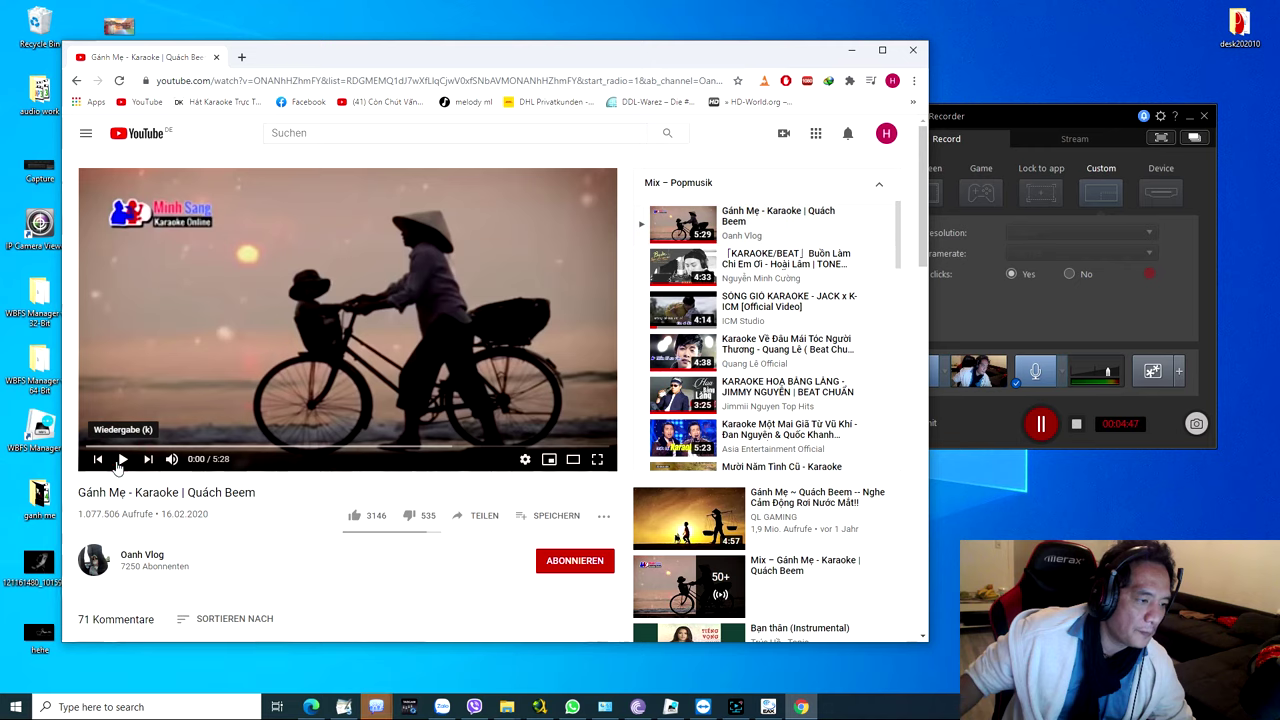
pyautogui.click(120, 462)
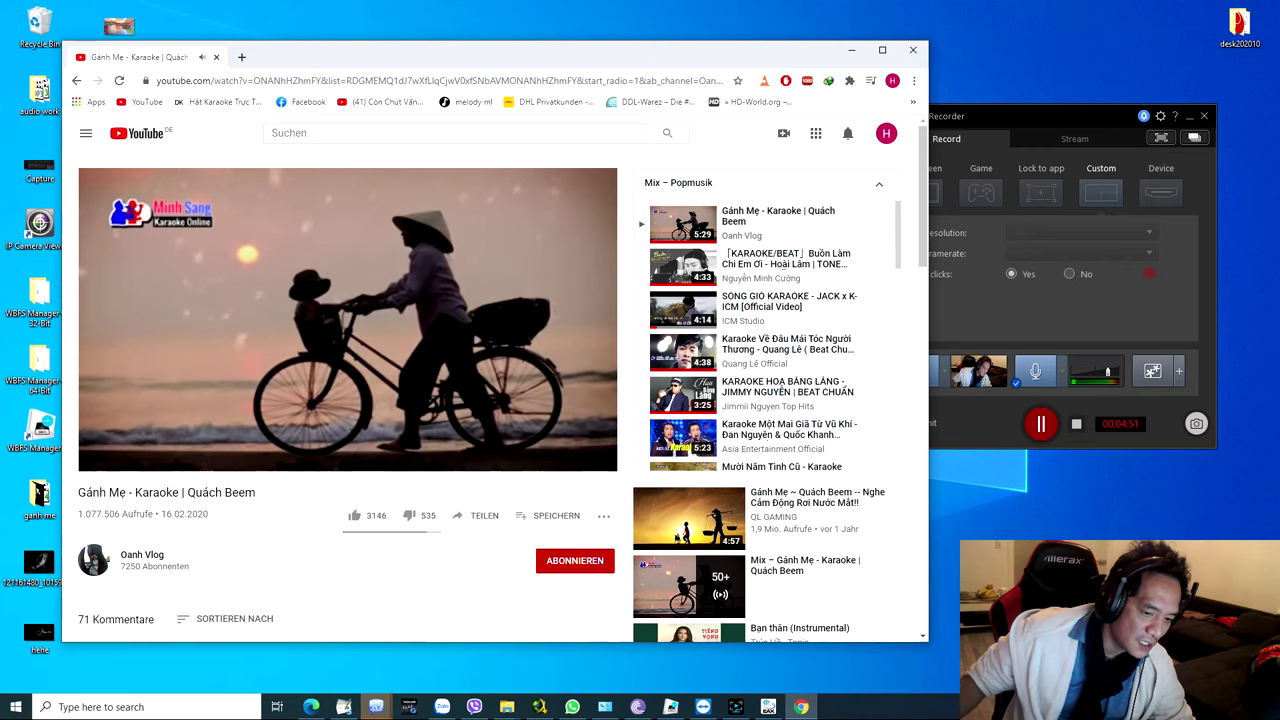
# - Bring up the EAX Console, place it beside the karaoke video and skip the song ahead to about 0:29
pyautogui.click(768, 707)
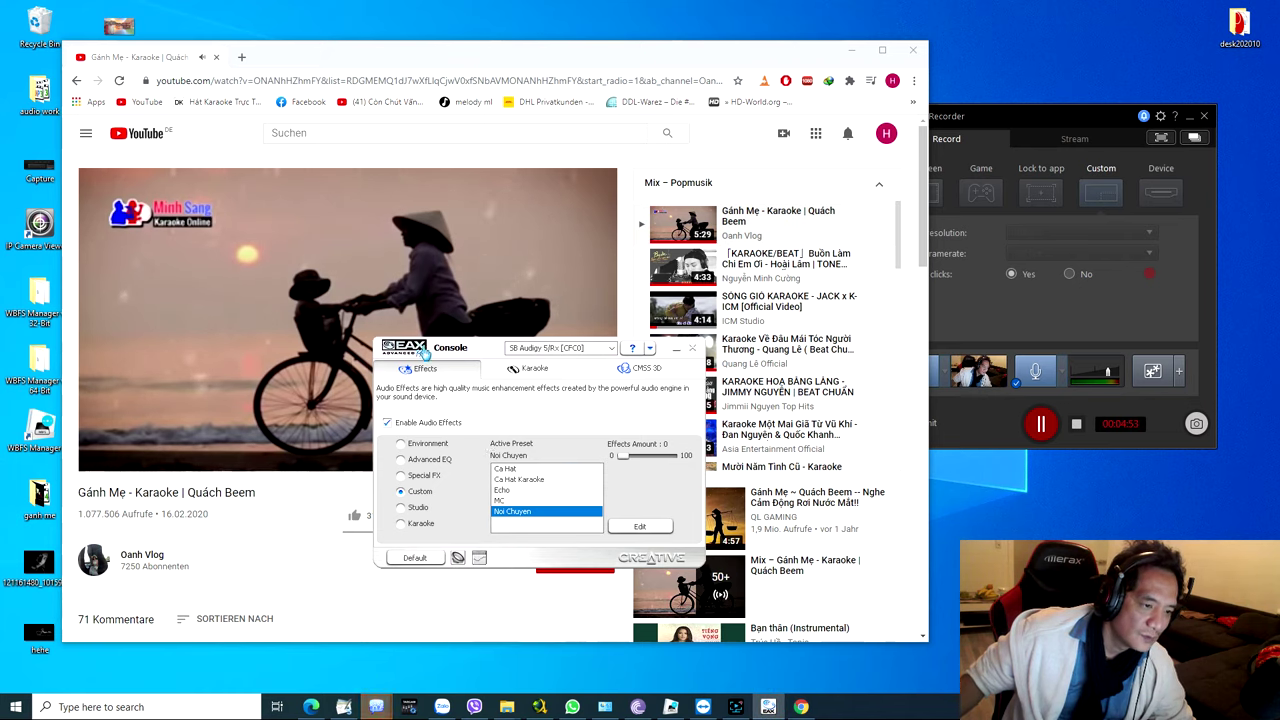
pyautogui.moveTo(425, 352); pyautogui.dragTo(826, 321)
pyautogui.click(515, 430)
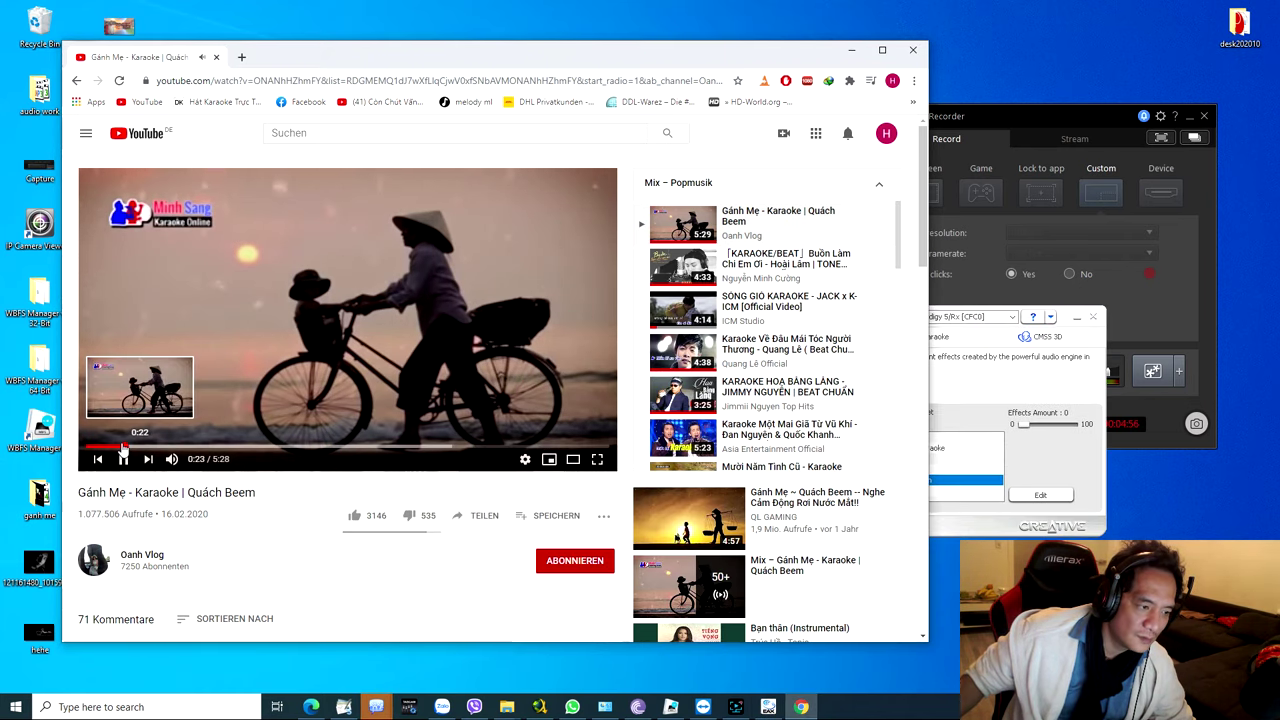
pyautogui.click(133, 448)
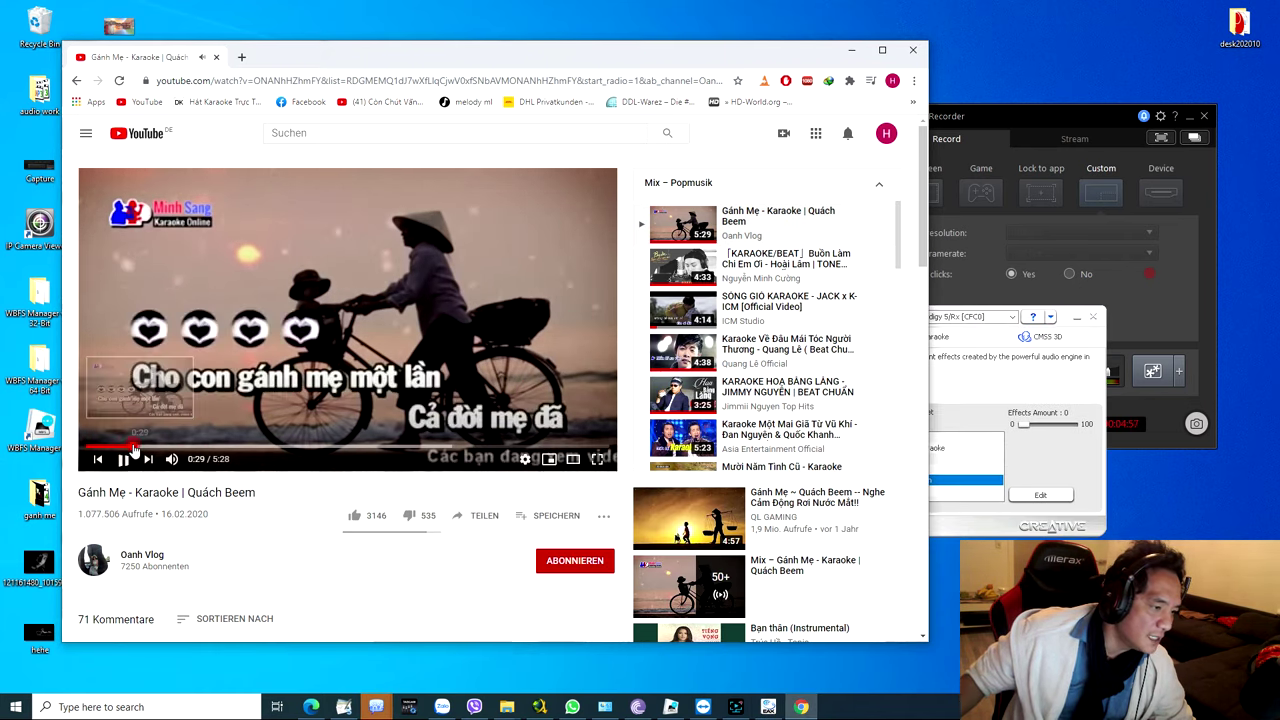
# - Alternate between the Ca Hat and Noi Chuyen custom presets during the karaoke demonstration, leaving Noi Chuyen active
pyautogui.click(930, 441)
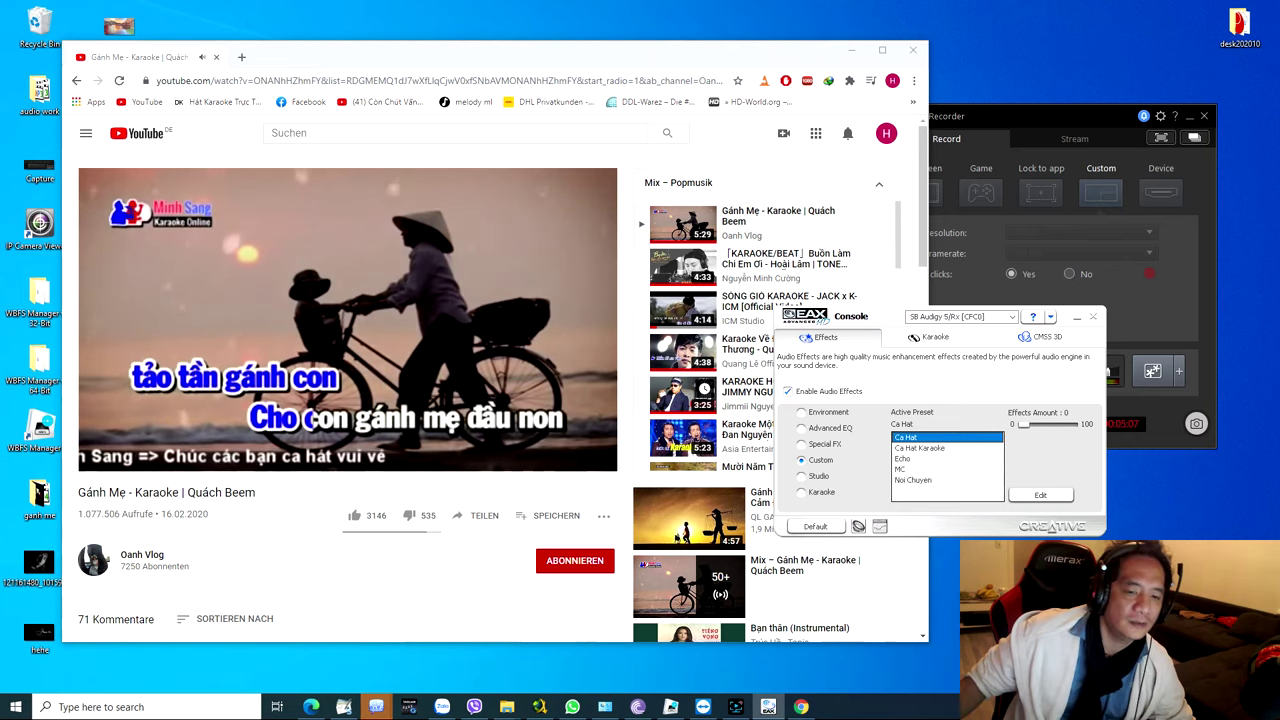
pyautogui.click(987, 481)
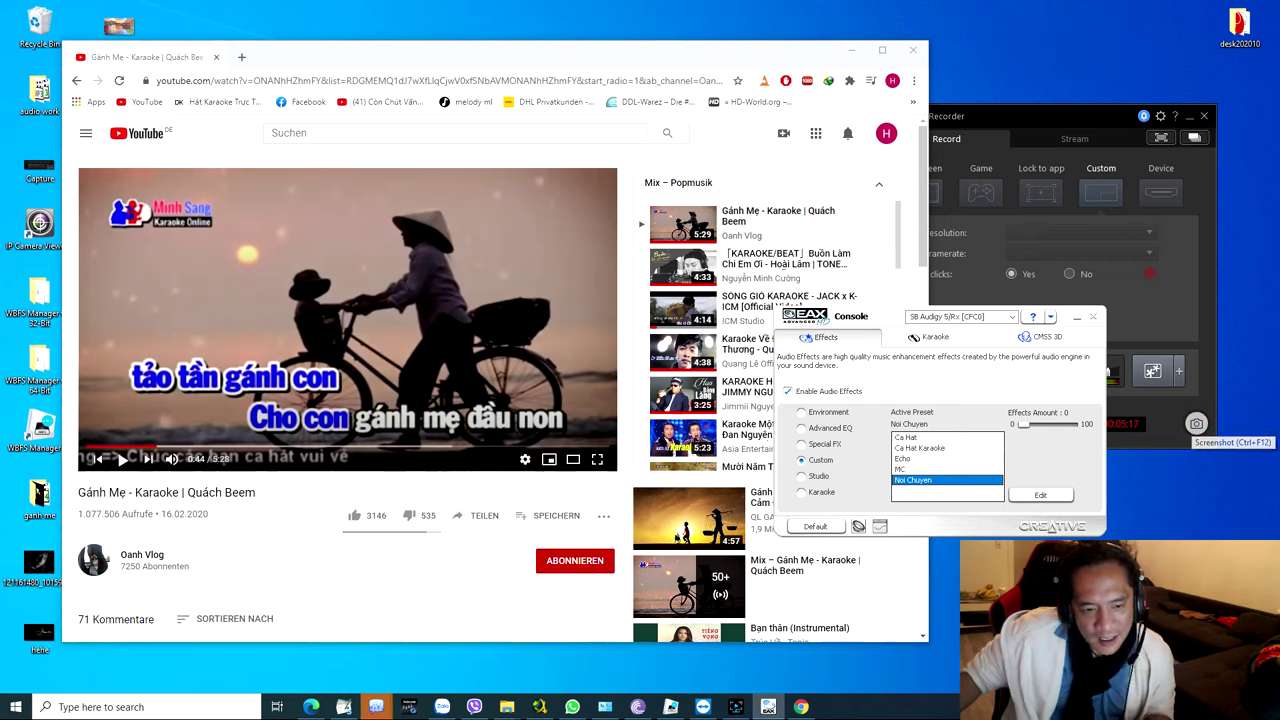
pyautogui.click(983, 440)
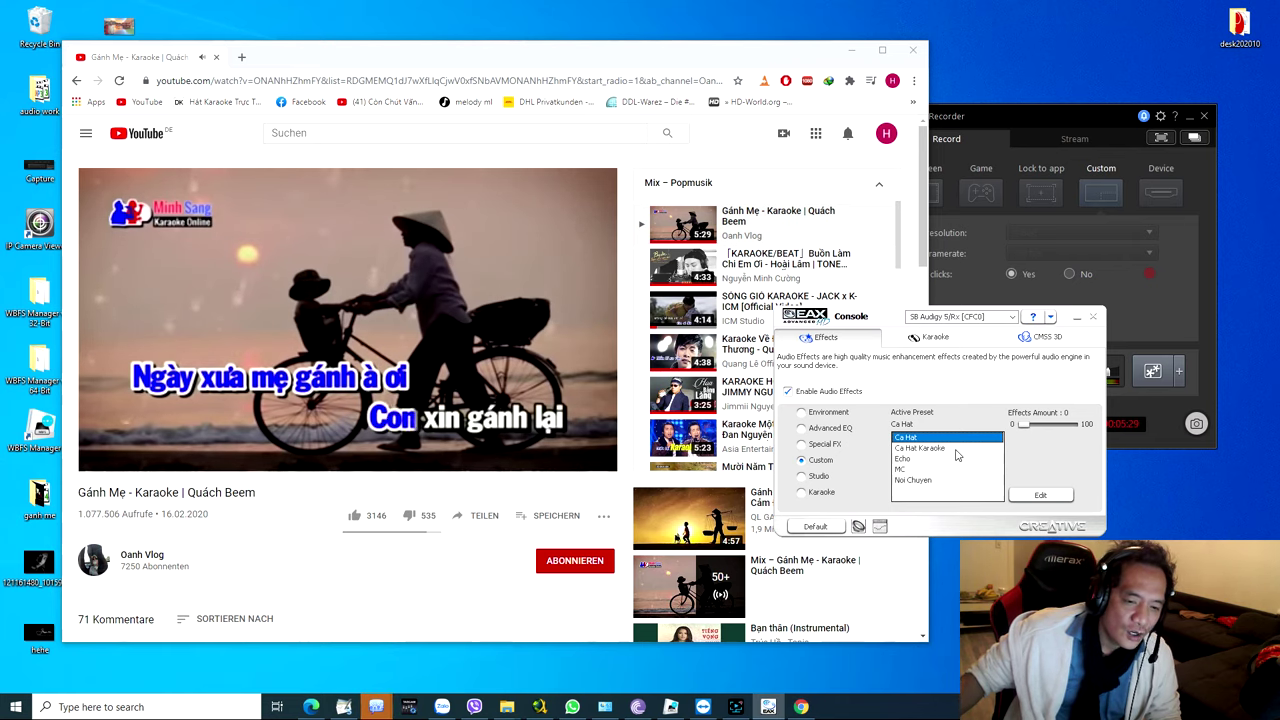
pyautogui.click(911, 481)
# - Pause the karaoke video and minimize the EAX Console
pyautogui.click(292, 326)
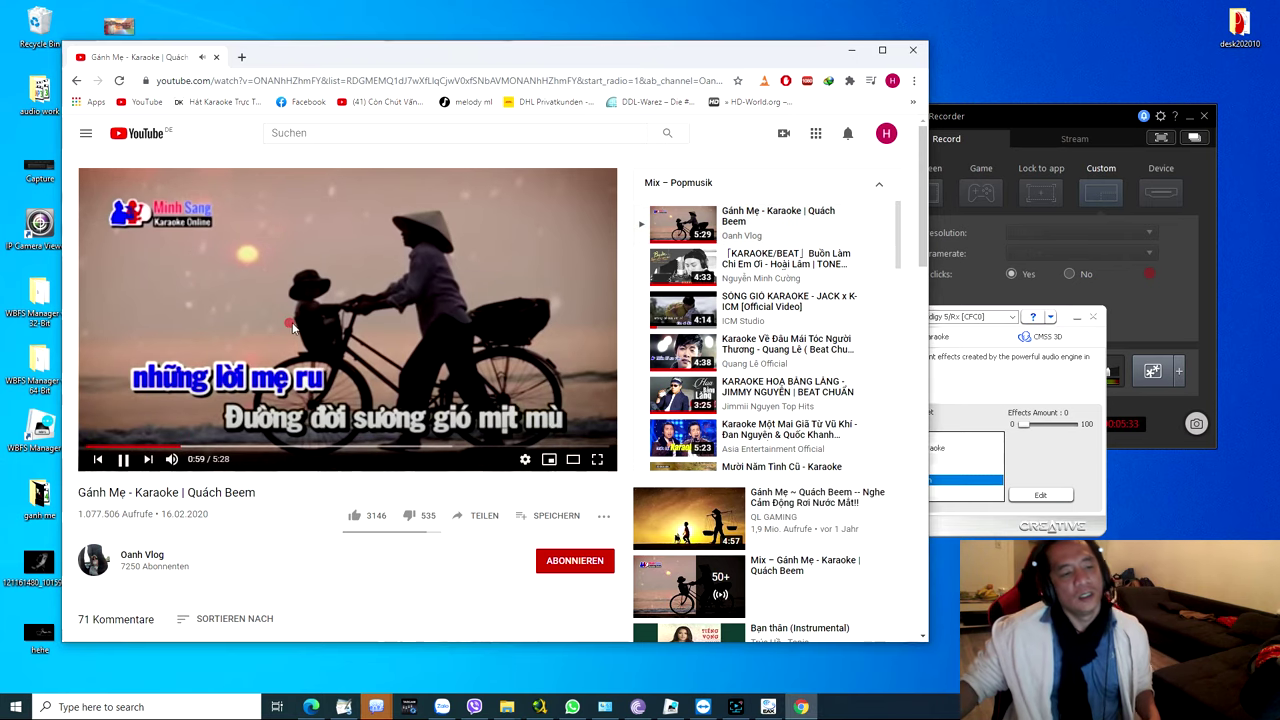
pyautogui.click(292, 326)
pyautogui.click(1079, 328)
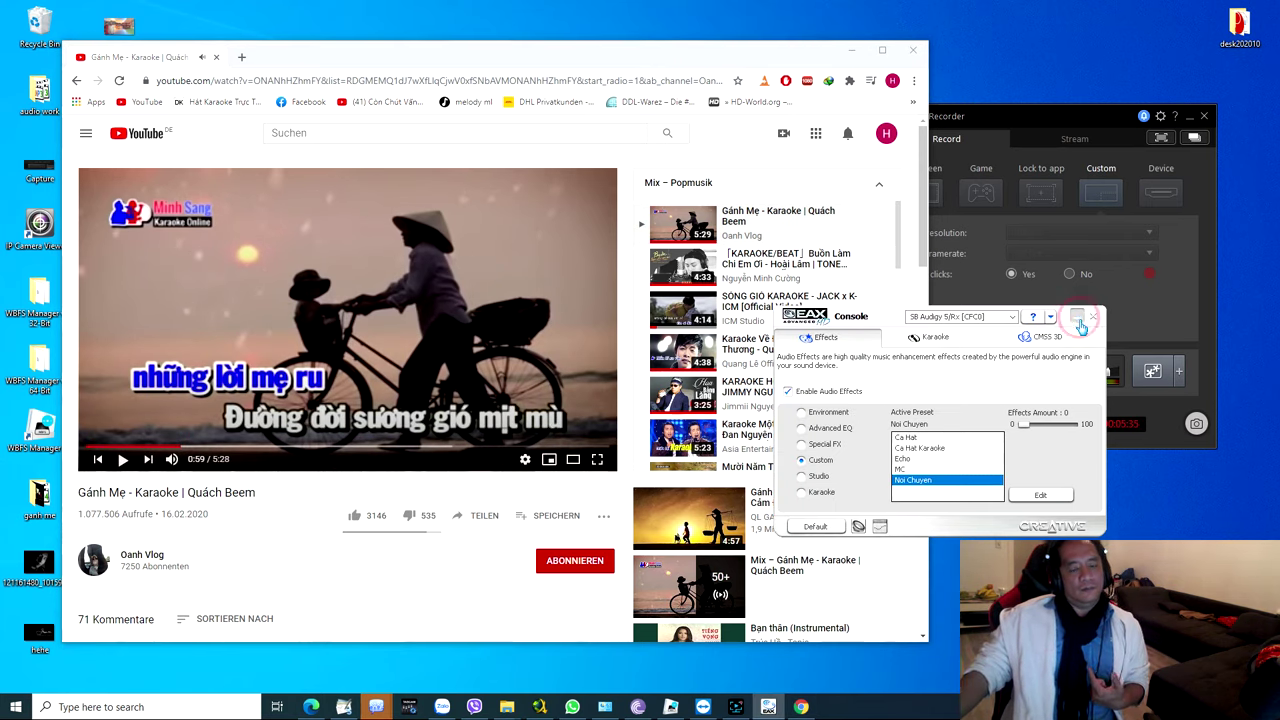
pyautogui.click(1079, 320)
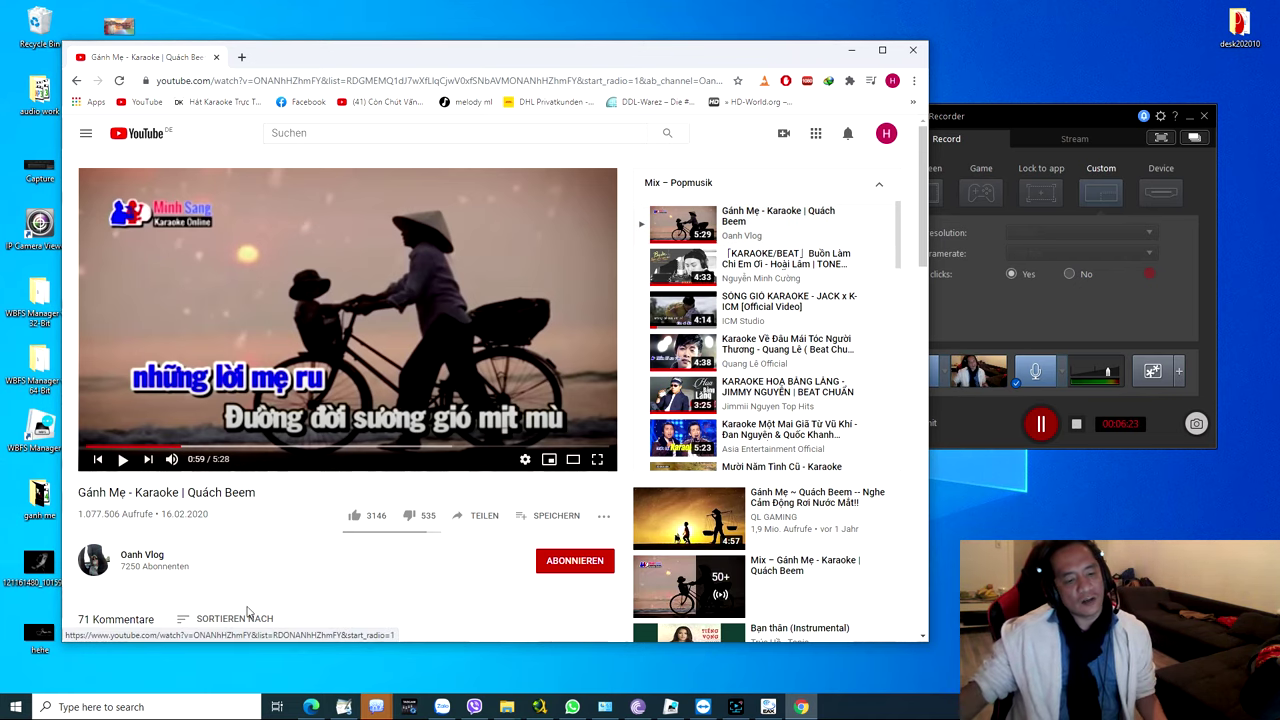
# - Restore the EAX Console, choose the Concert Hall environment preset with Effects Amount 100, and disable audio effects
pyautogui.click(768, 707)
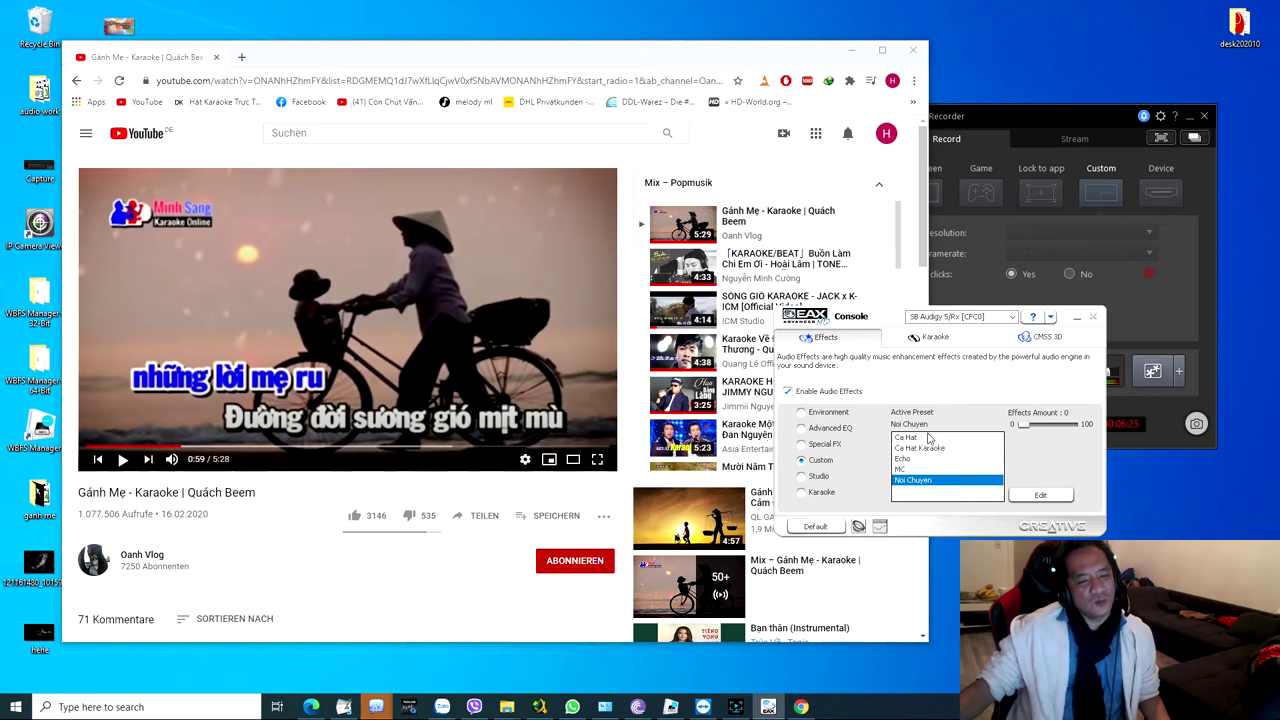
pyautogui.click(820, 410)
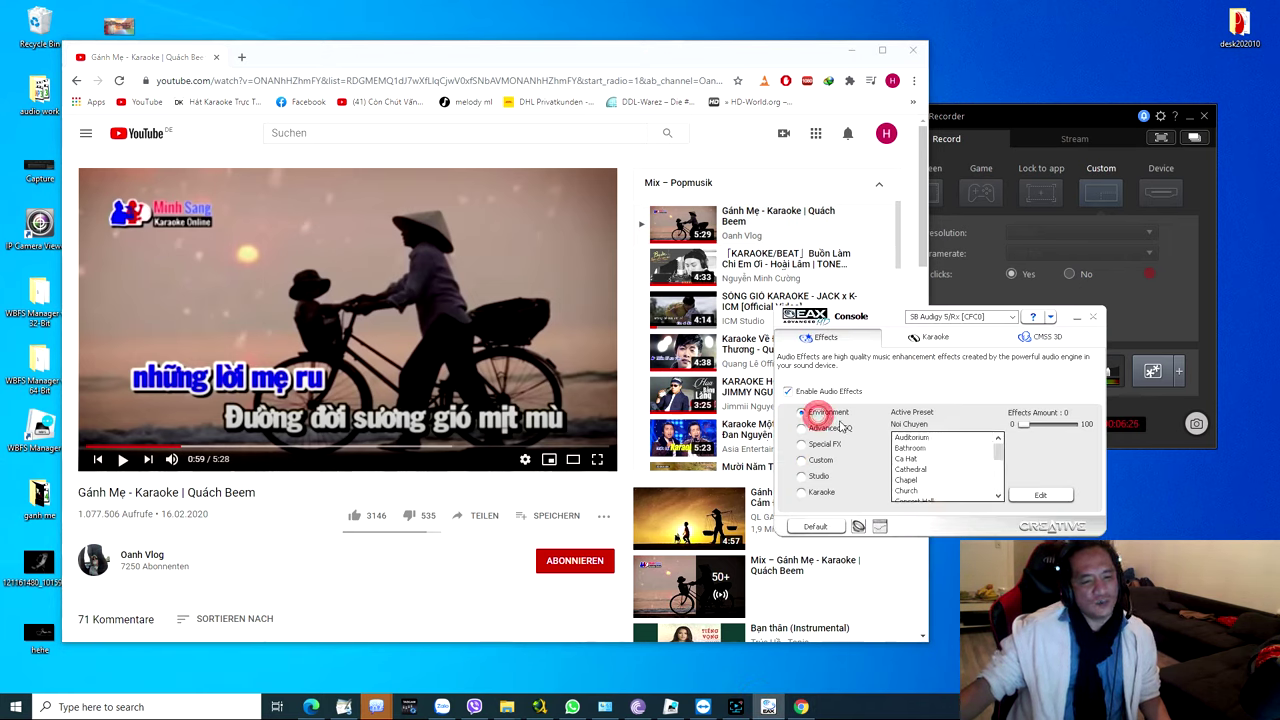
pyautogui.click(937, 499)
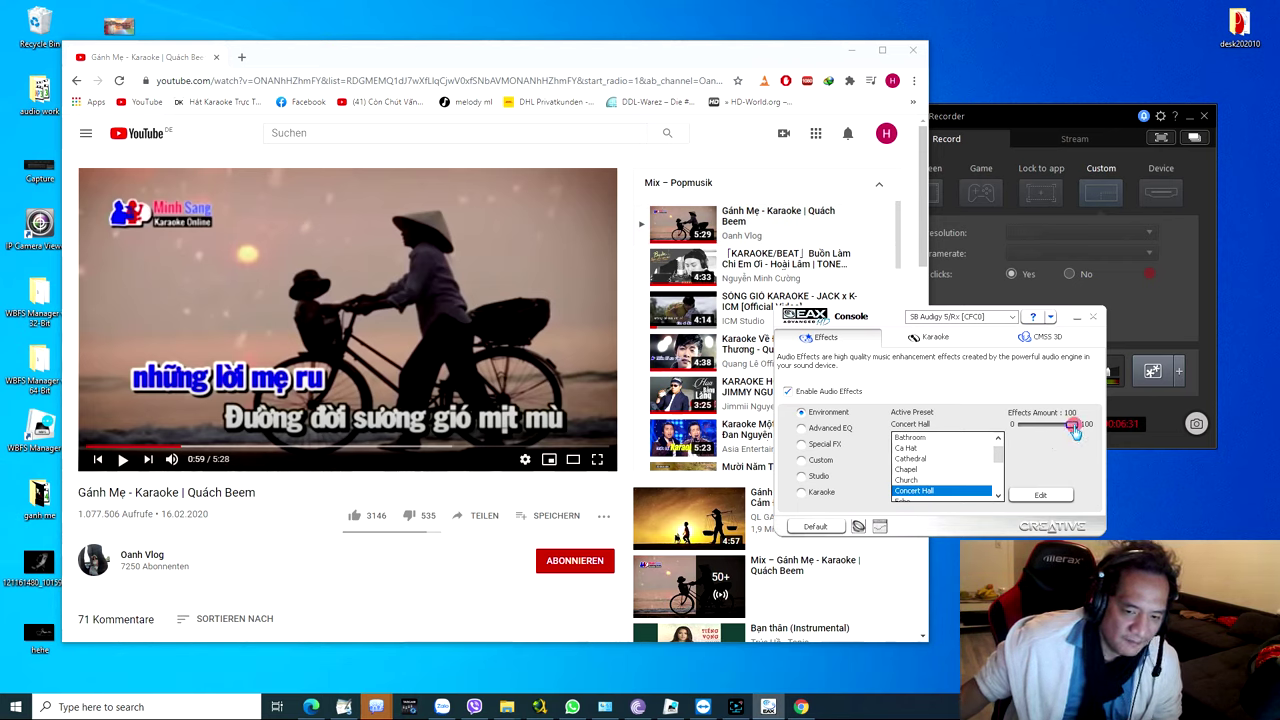
pyautogui.moveTo(1070, 424); pyautogui.dragTo(870, 420)
pyautogui.moveTo(1022, 424); pyautogui.dragTo(1175, 461)
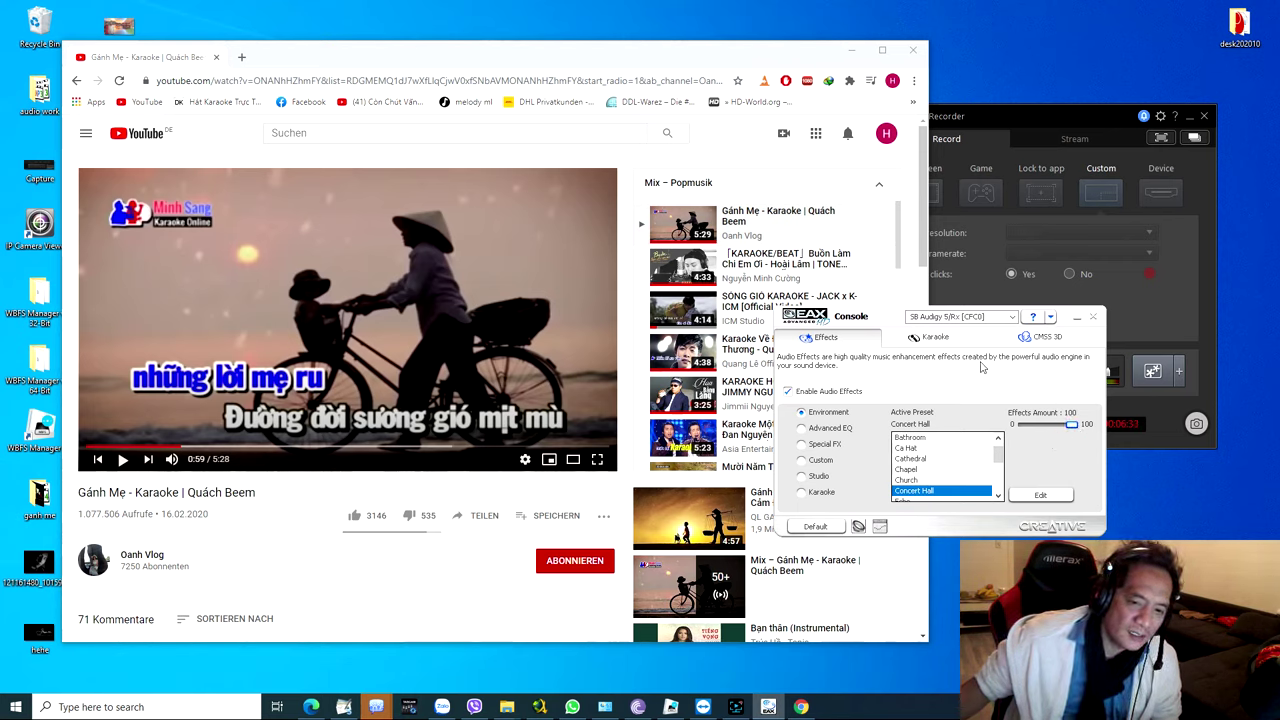
pyautogui.click(789, 392)
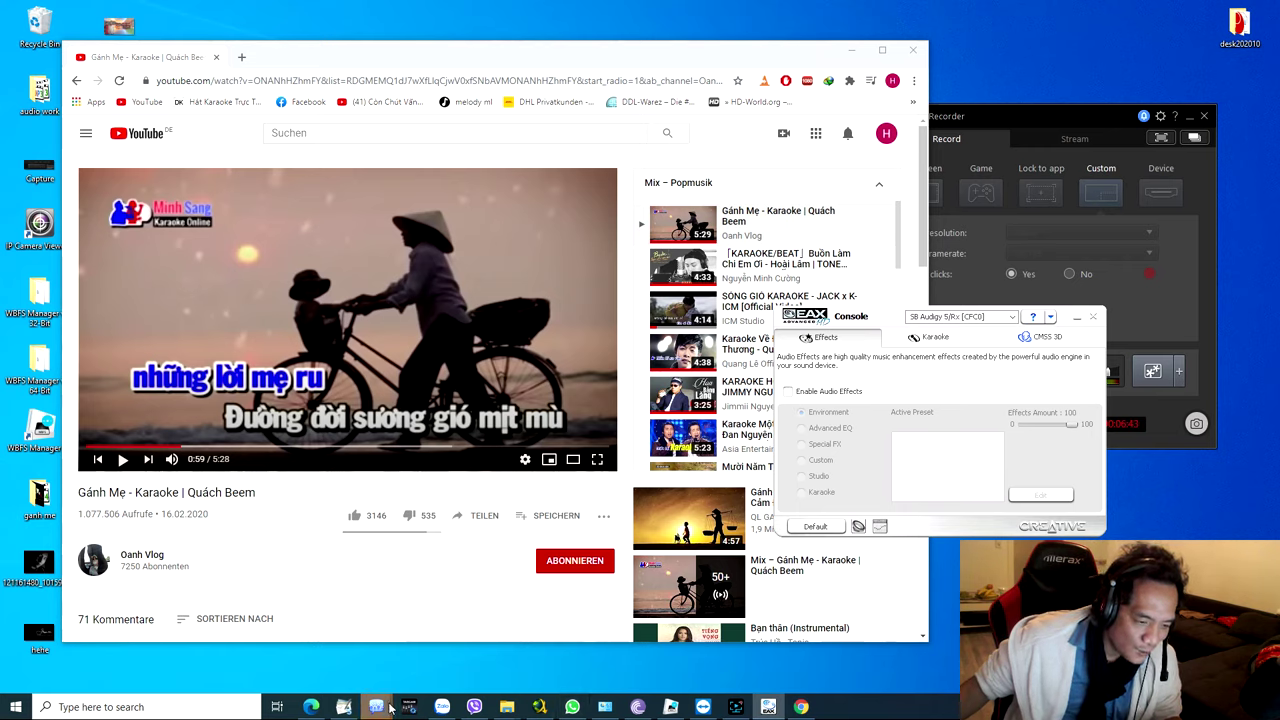
# - Bring Screen Recorder to the front and look through the installed programs in the Creative folder
pyautogui.click(737, 707)
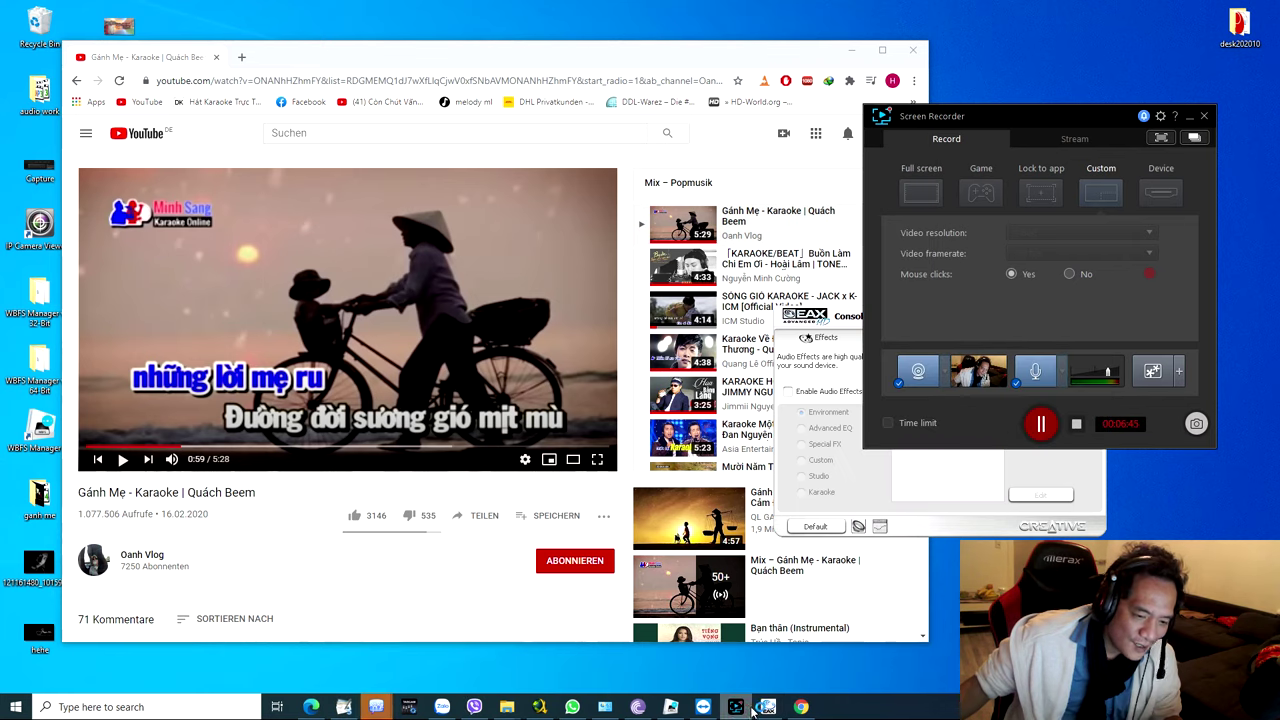
pyautogui.click(16, 707)
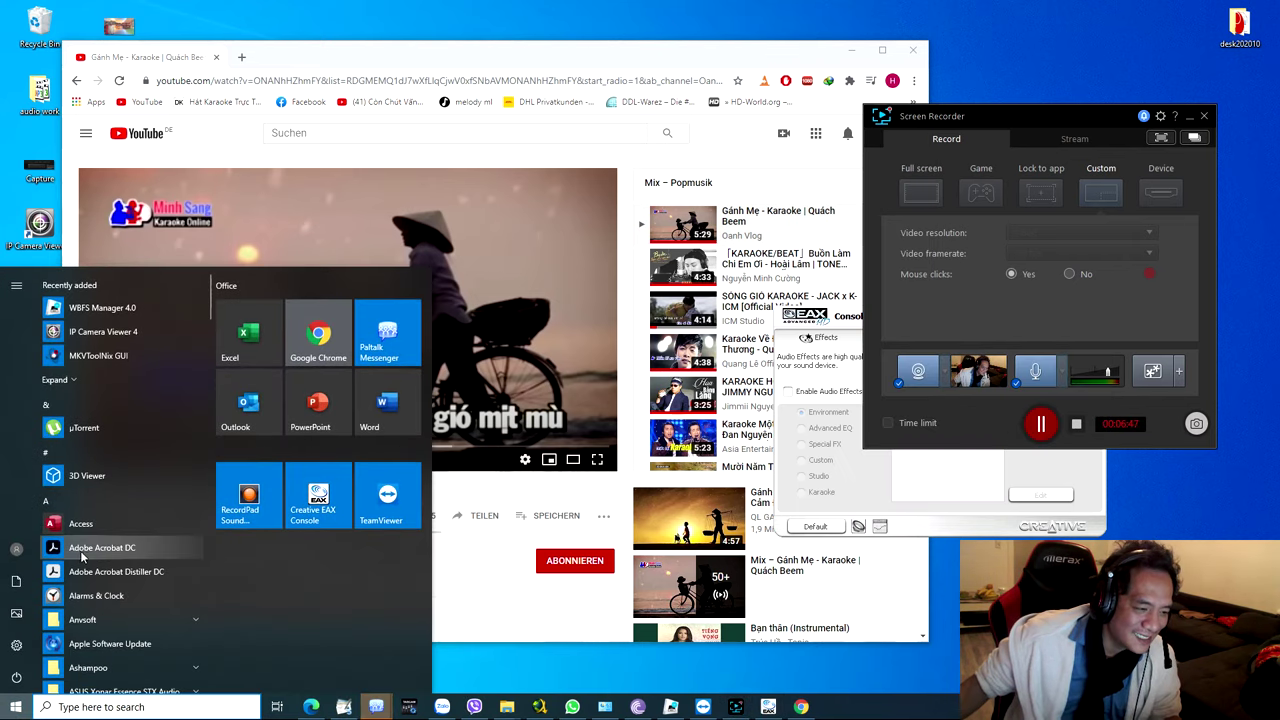
pyautogui.scroll(-10, 83, 559)
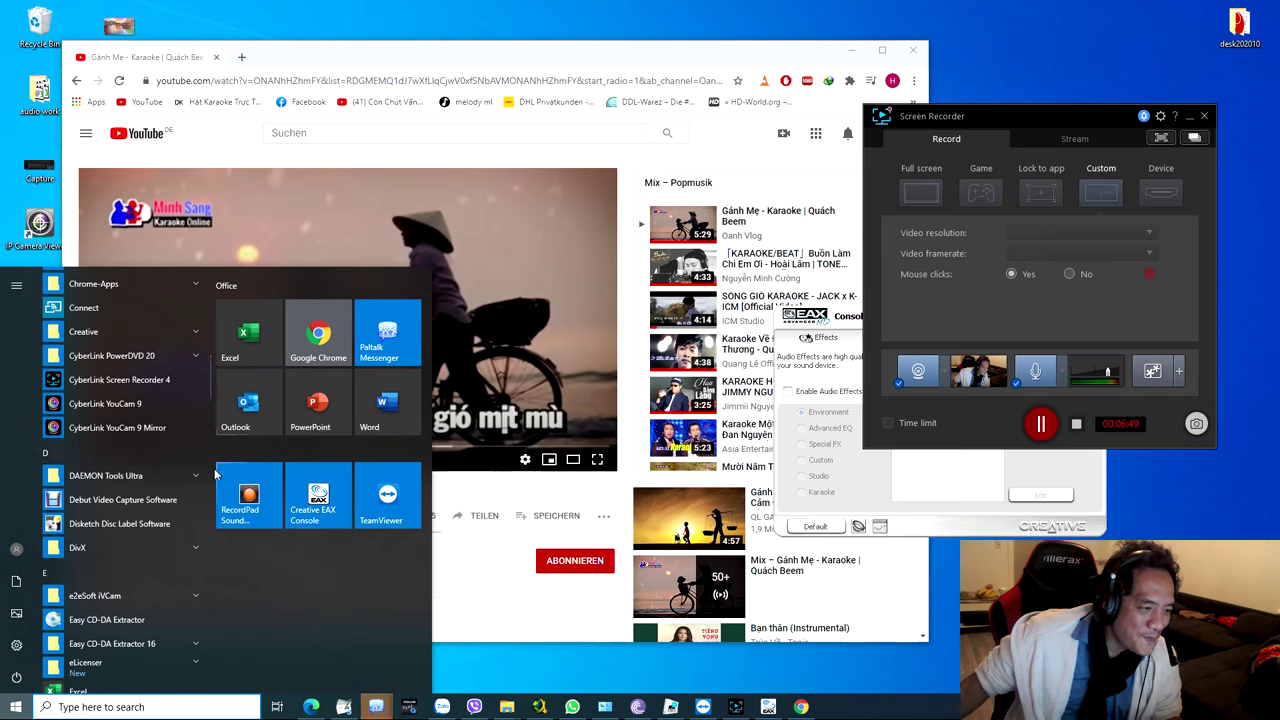
pyautogui.click(90, 331)
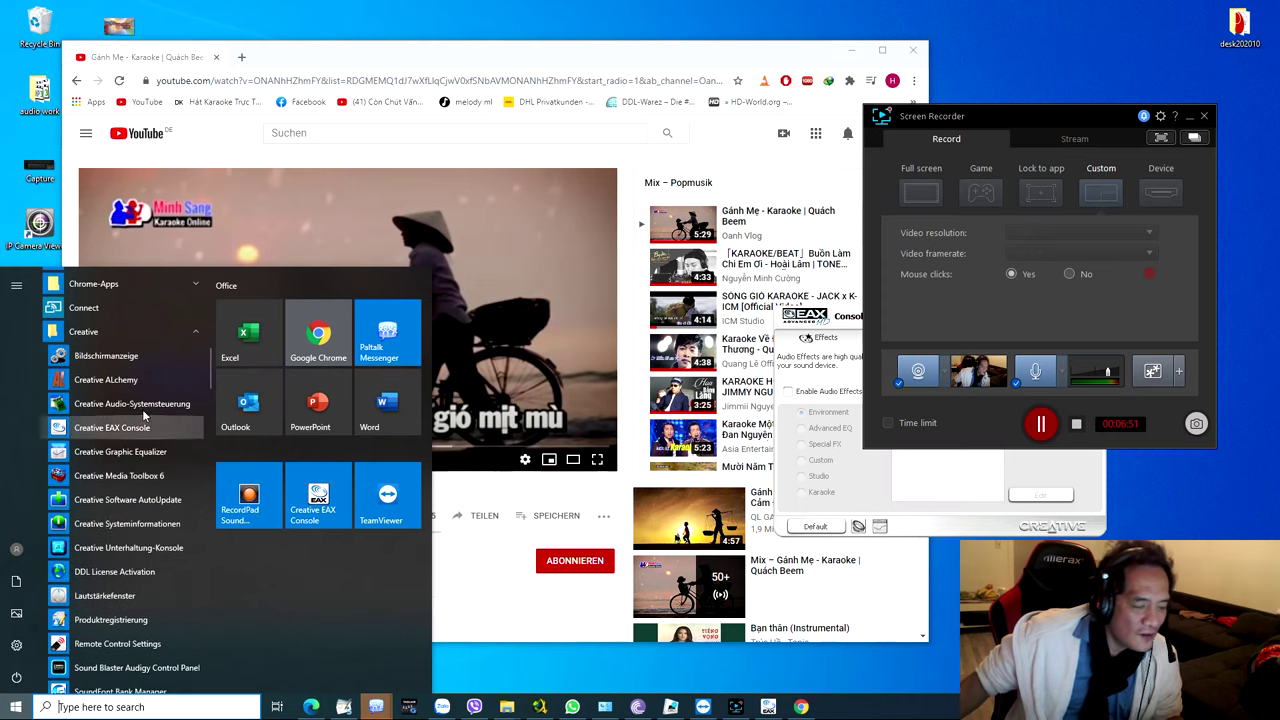
pyautogui.scroll(-3, 165, 630)
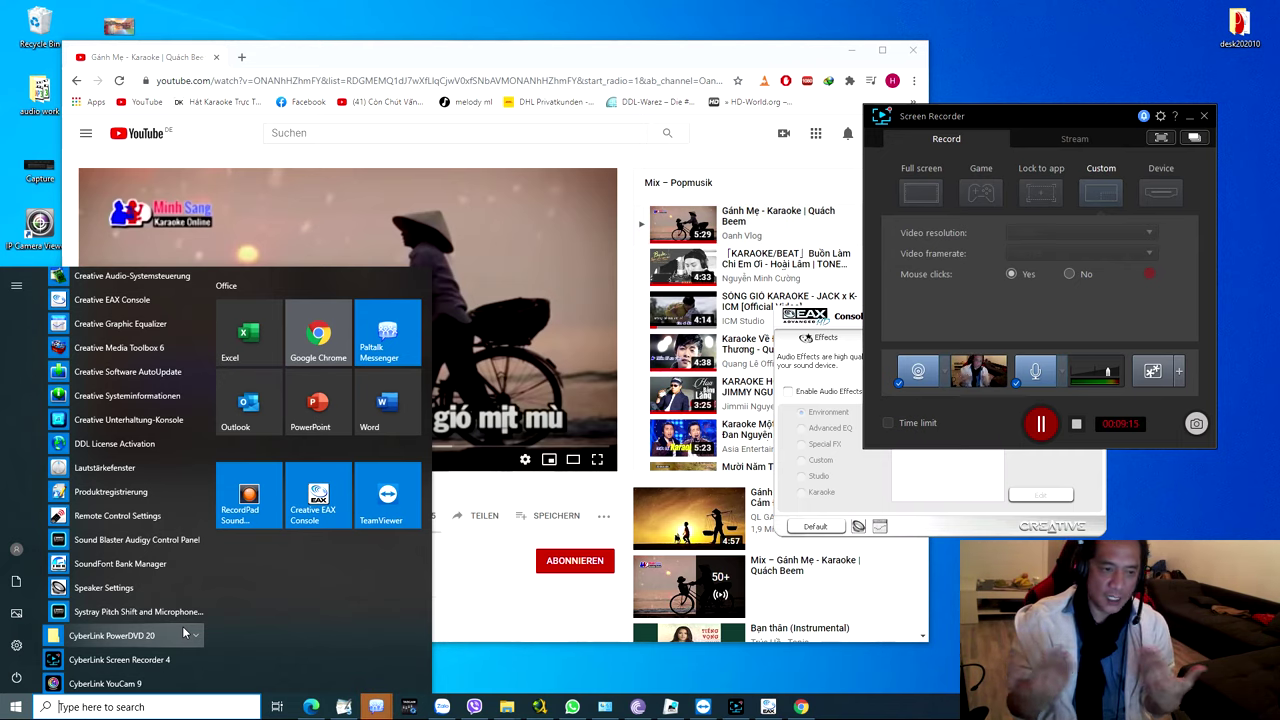
# - Close the YouTube window and launch CyberLink YouCam 9
pyautogui.moveTo(3, 638)
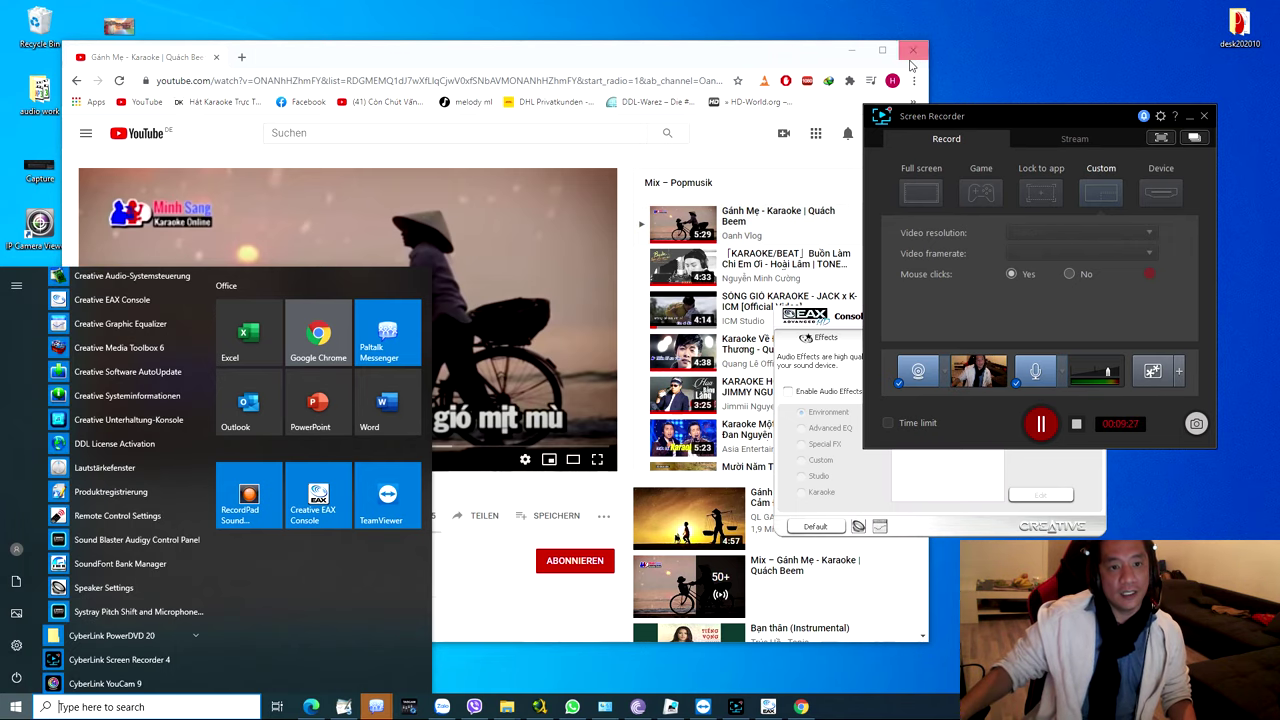
pyautogui.press('super+d')
pyautogui.click(555, 662)
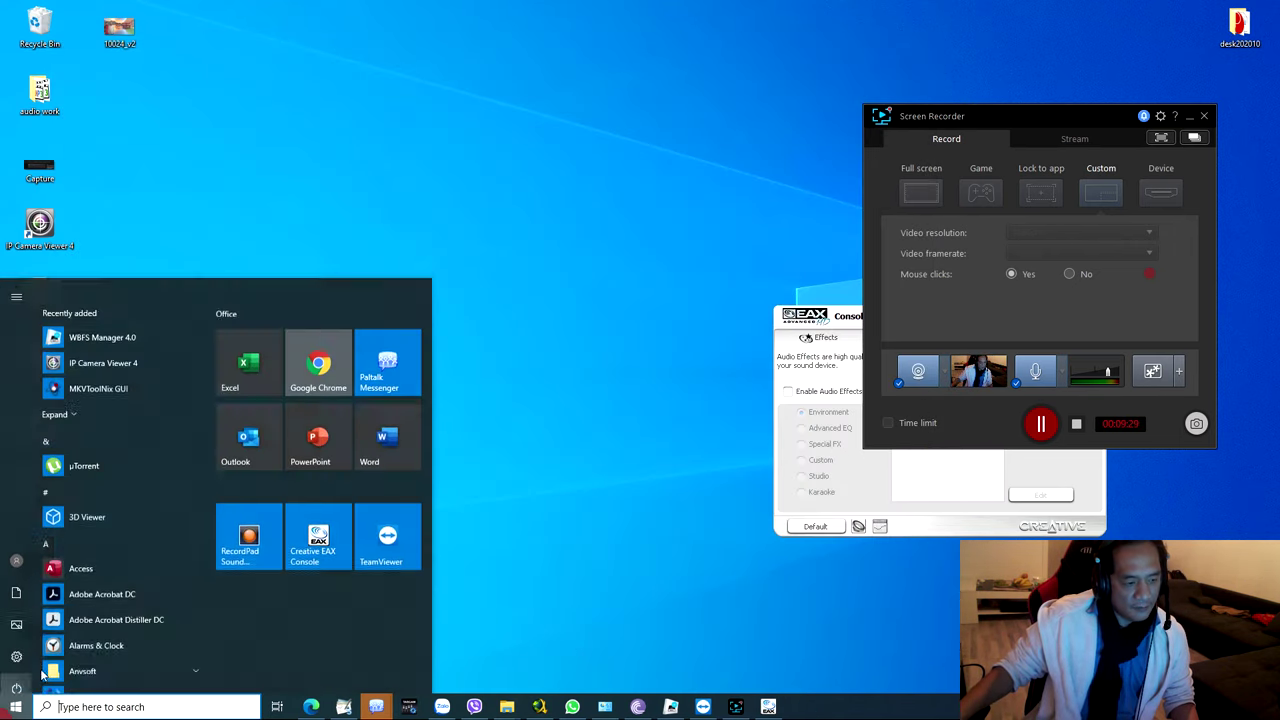
pyautogui.click(16, 706)
pyautogui.scroll(-5, 160, 590)
pyautogui.scroll(-4, 160, 594)
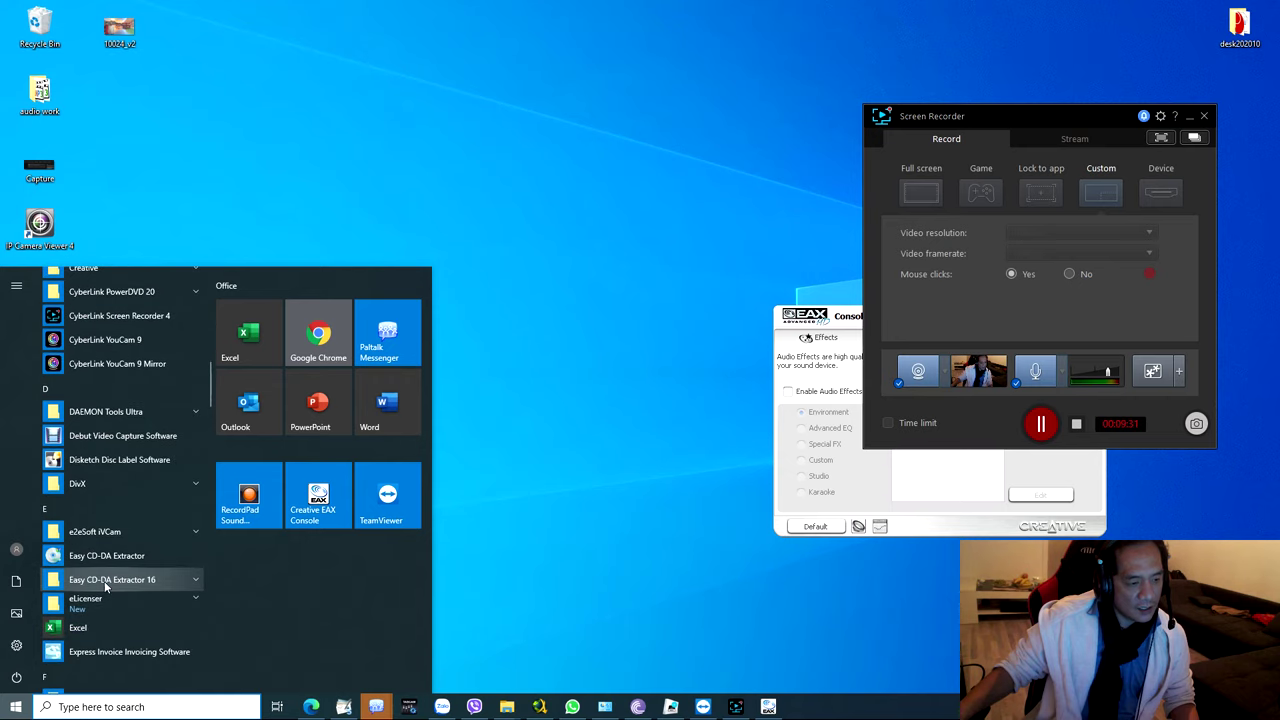
pyautogui.click(137, 345)
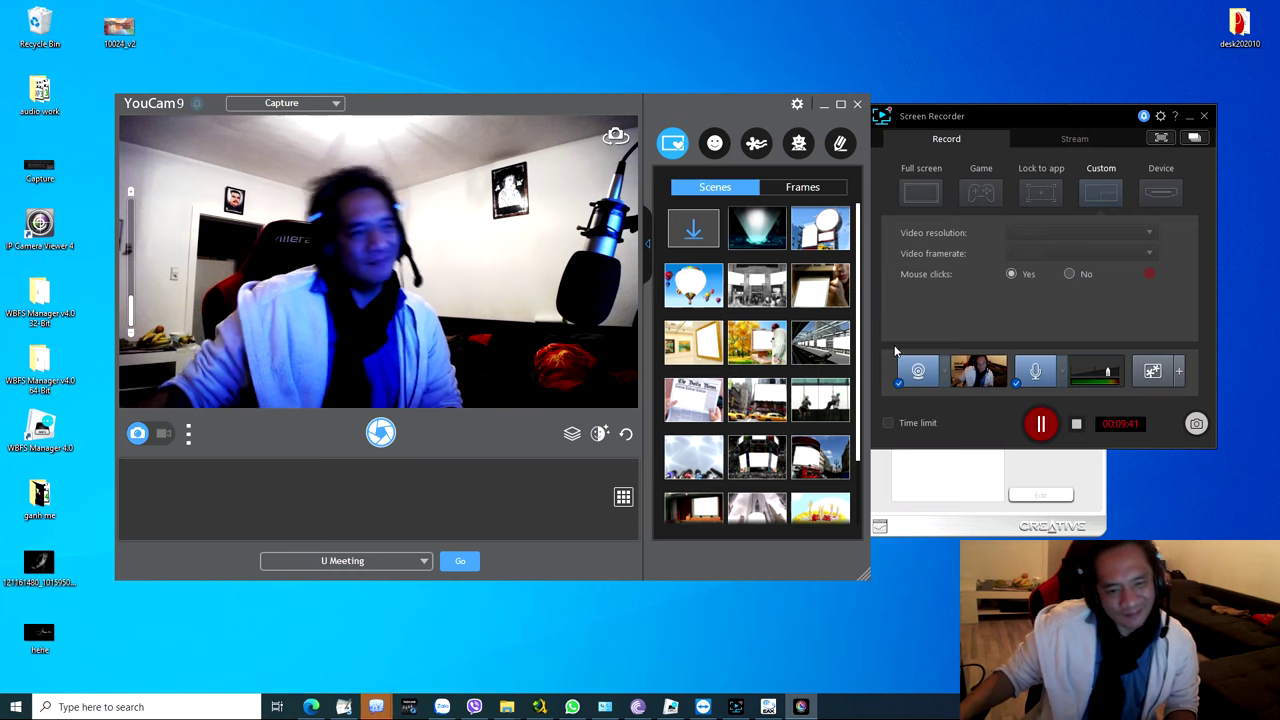
# - Look at the available frames, and preview the red-bus billboard, Happy Birthday and auditorium scenes on the webcam image
pyautogui.click(979, 440)
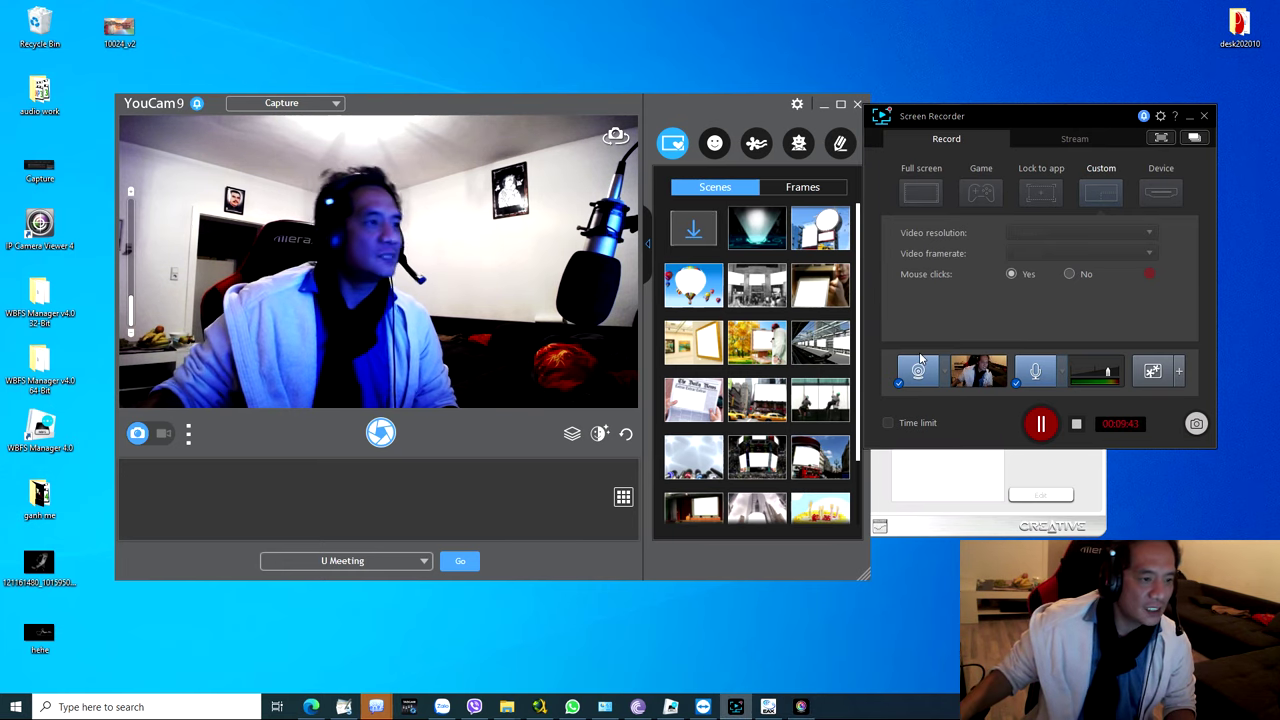
pyautogui.click(795, 187)
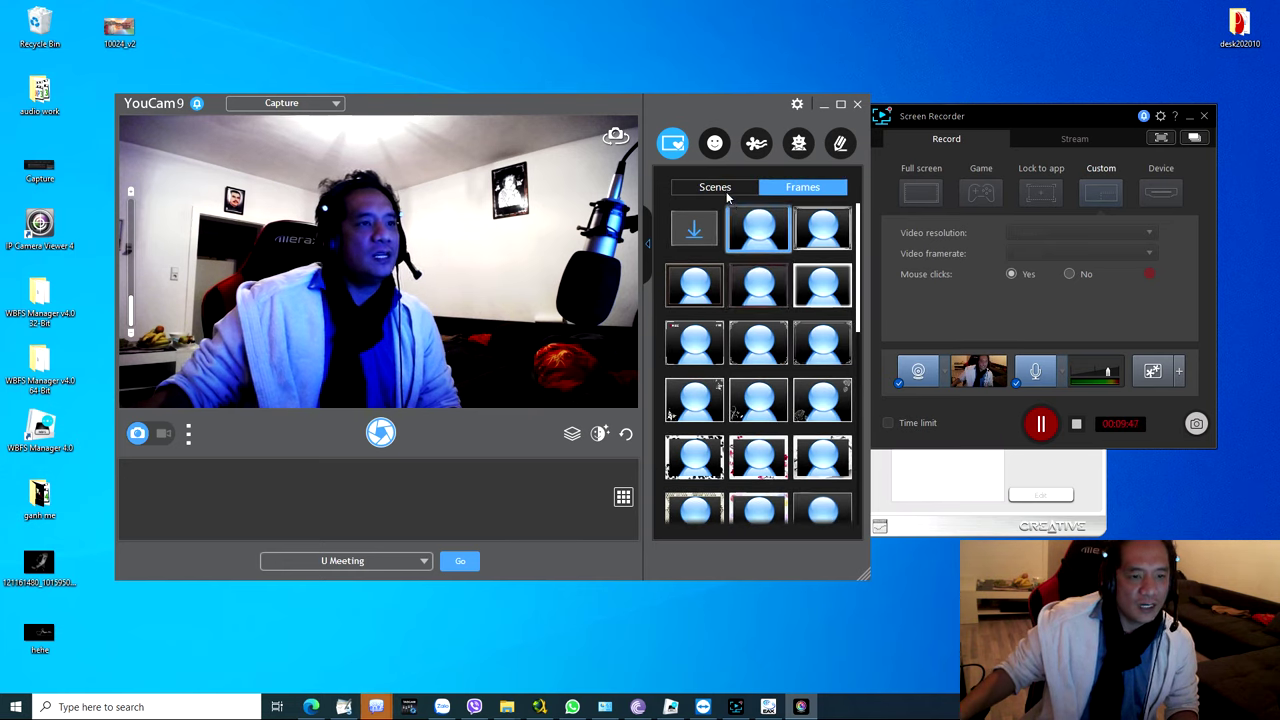
pyautogui.click(715, 187)
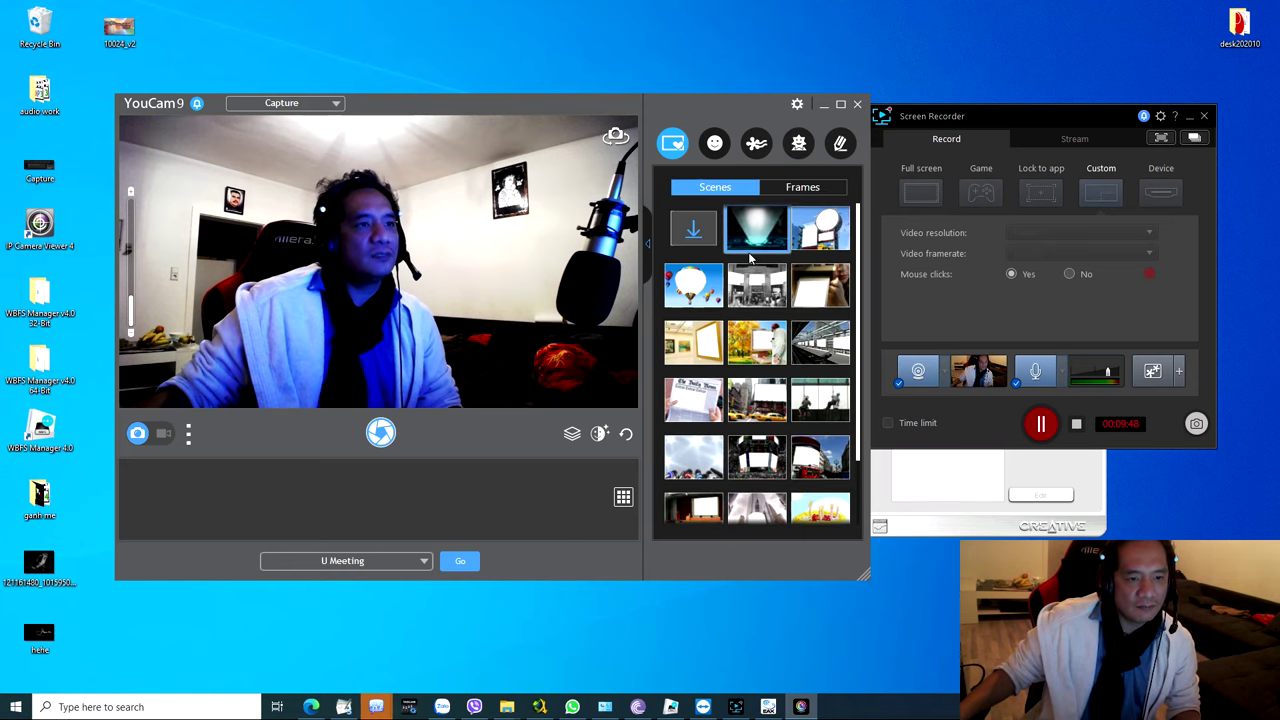
pyautogui.click(858, 236)
pyautogui.click(820, 456)
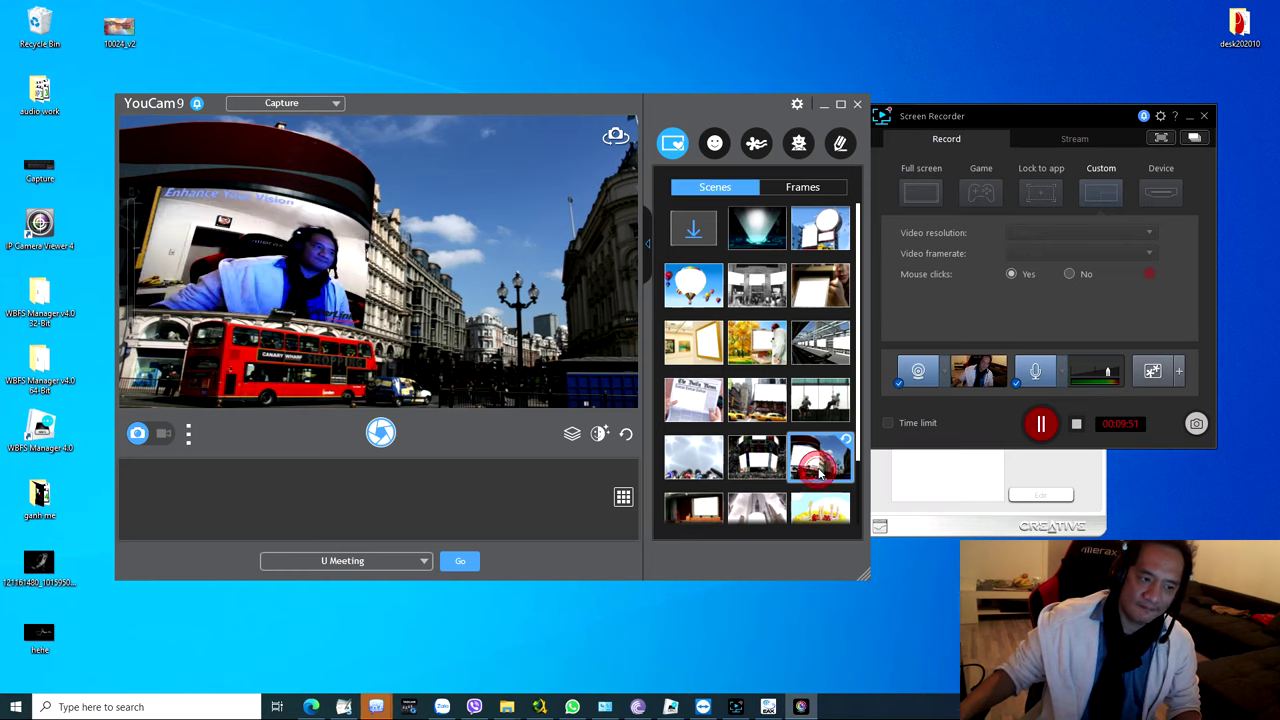
pyautogui.click(802, 498)
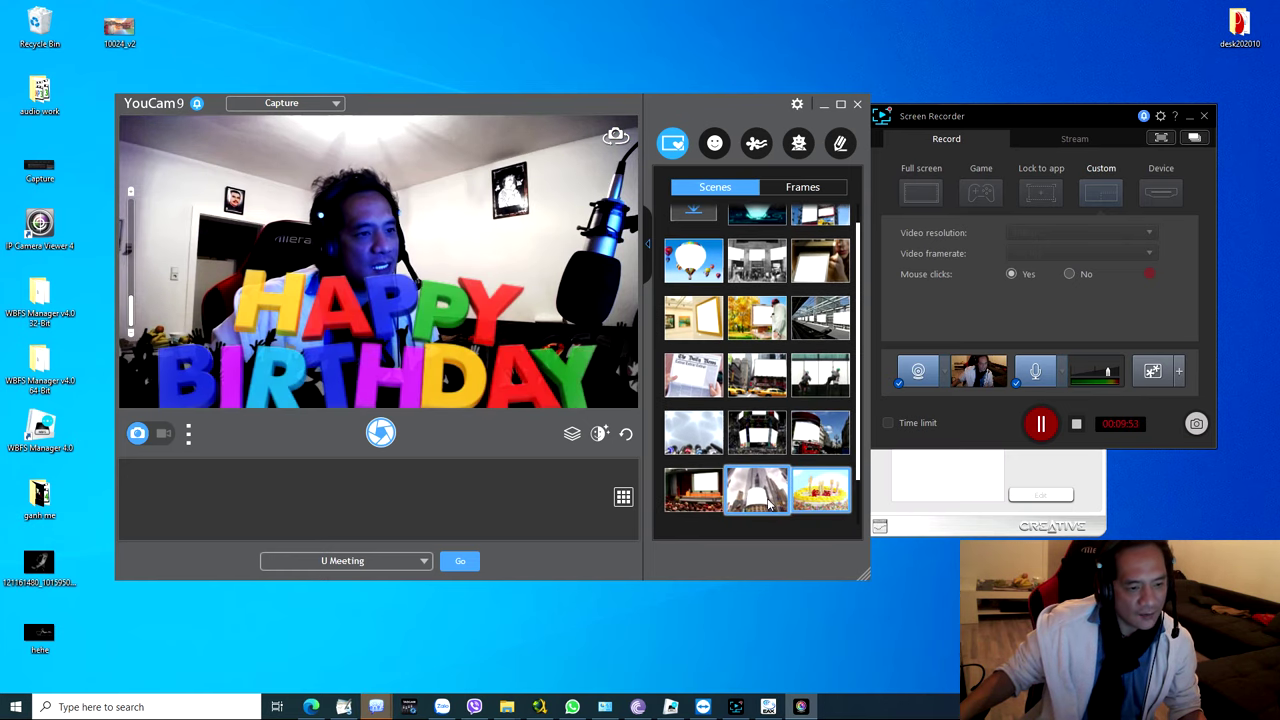
pyautogui.click(757, 490)
pyautogui.click(693, 490)
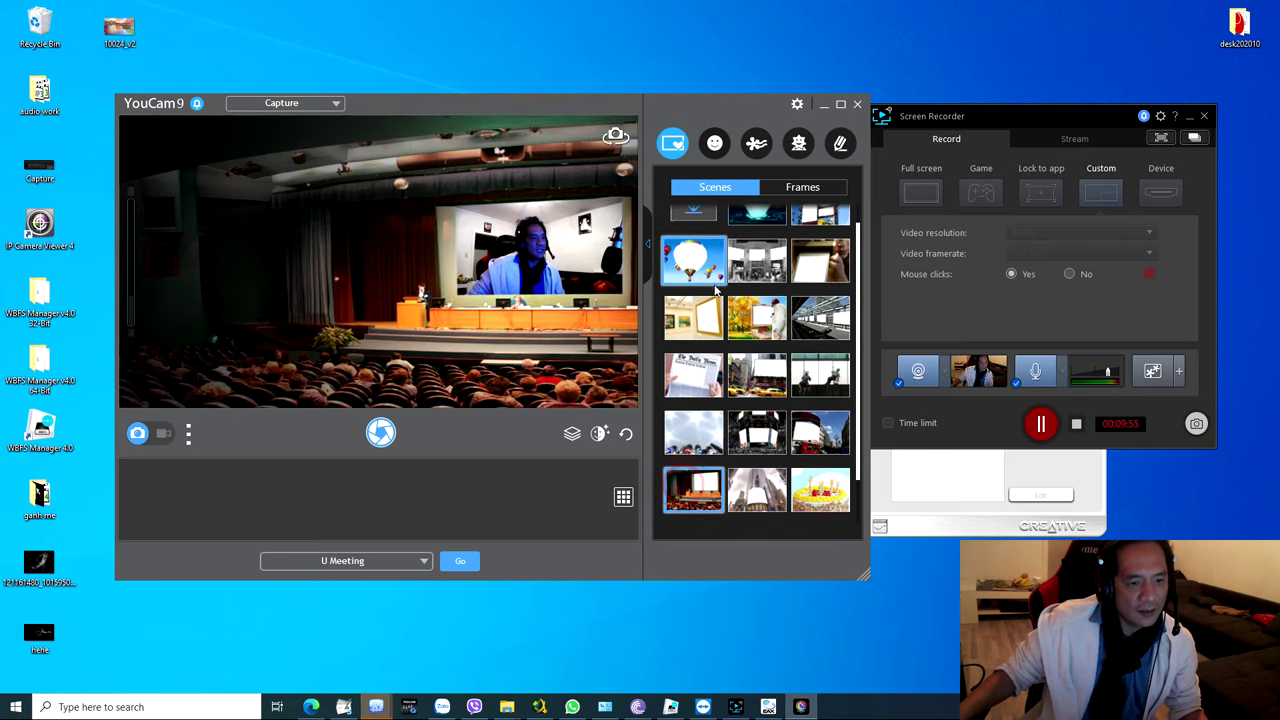
# - Apply the hot-air balloon scene to the webcam image and open the Emotions effects
pyautogui.click(695, 220)
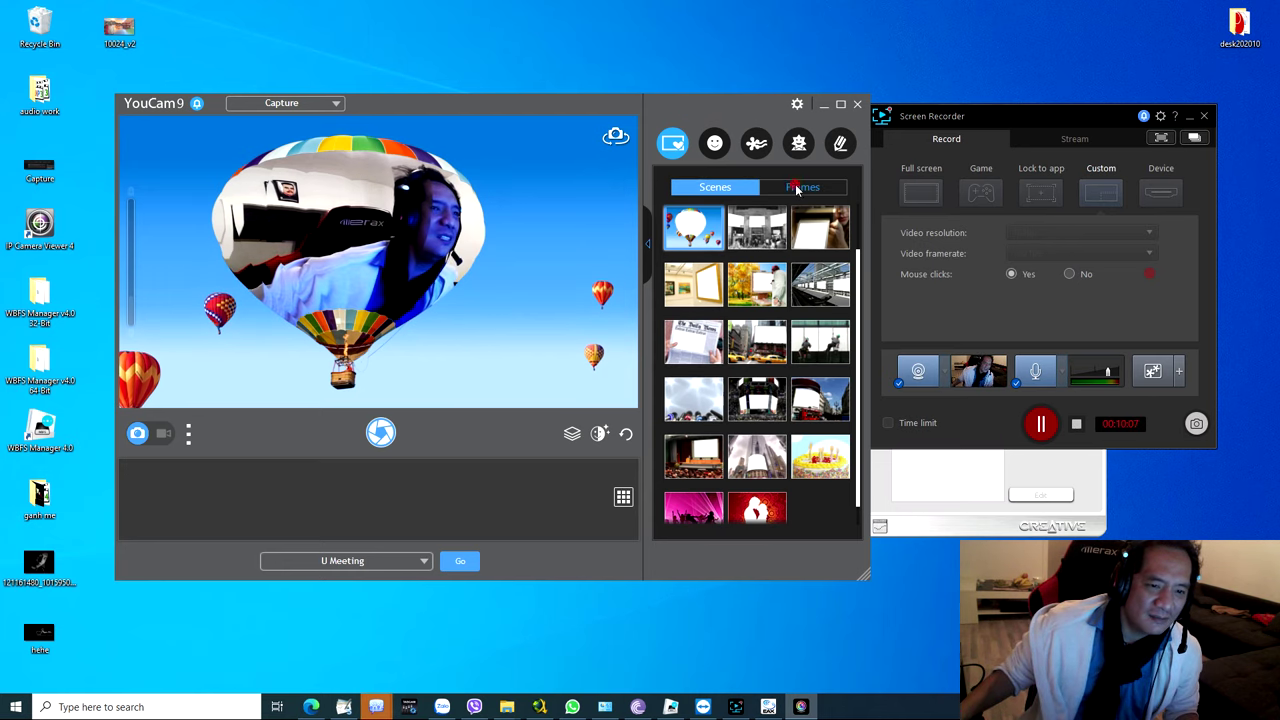
pyautogui.click(716, 144)
pyautogui.click(716, 144)
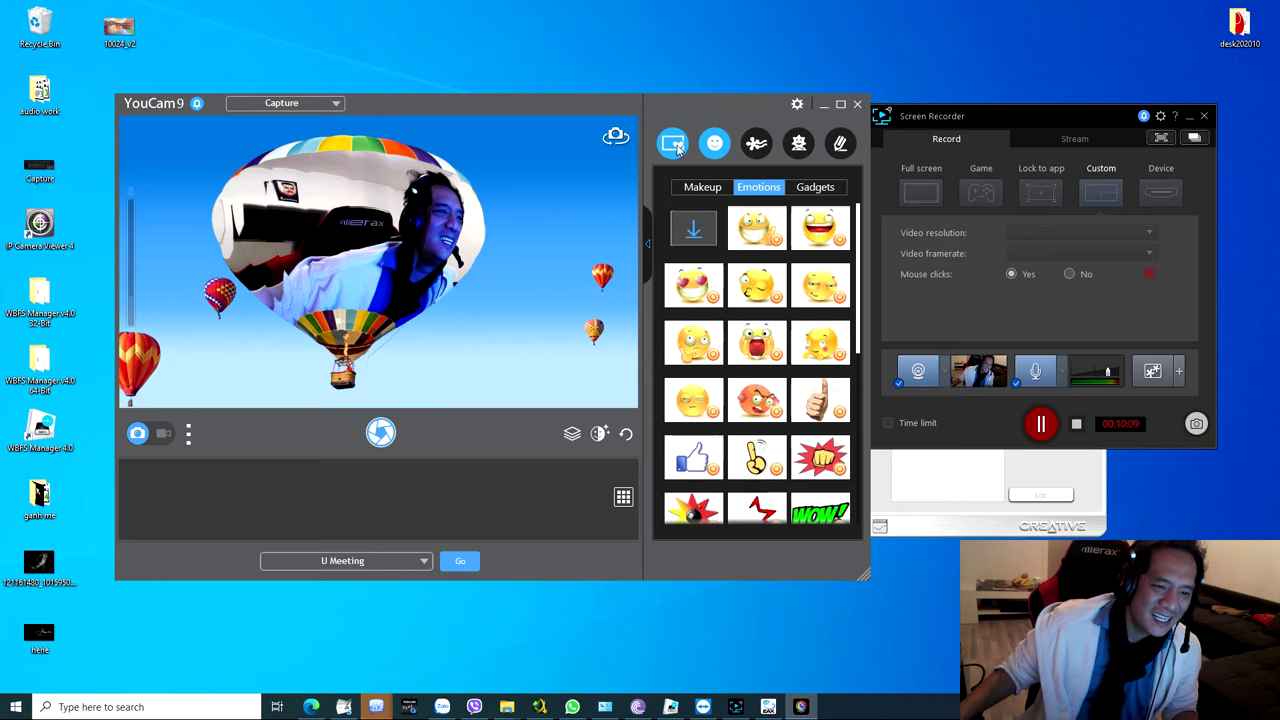
# - Show the blue thumbs-up emotion on the webcam image and open the particle effects
pyautogui.click(693, 458)
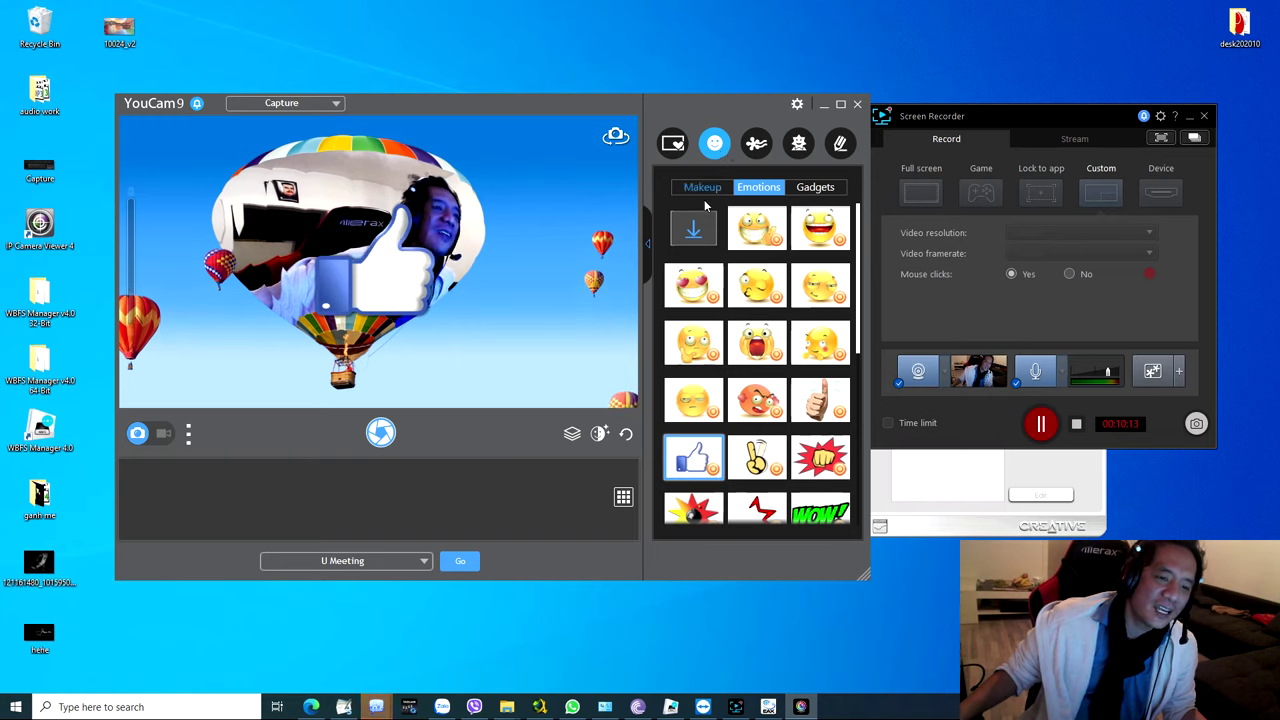
pyautogui.click(756, 145)
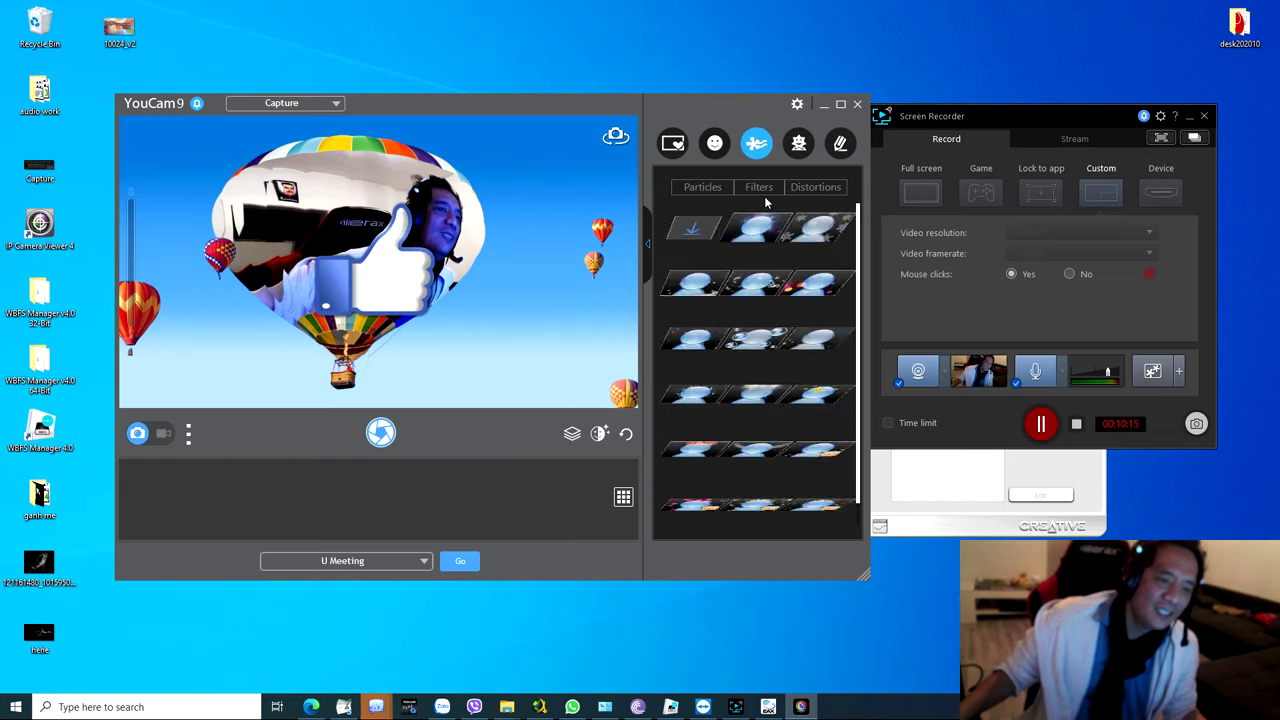
# - Preview the music-note, colored-light, rose-petal and other particle effects on the webcam image, moving the YouCam window slightly aside
pyautogui.click(757, 285)
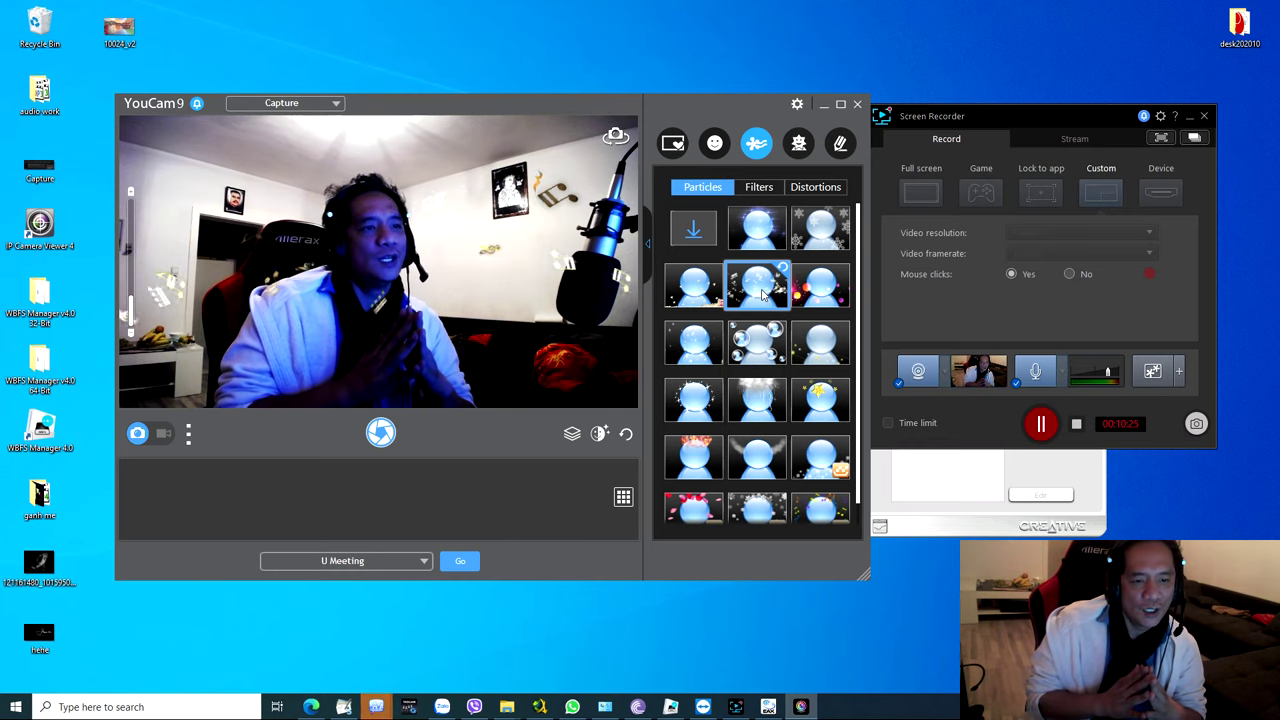
pyautogui.click(812, 287)
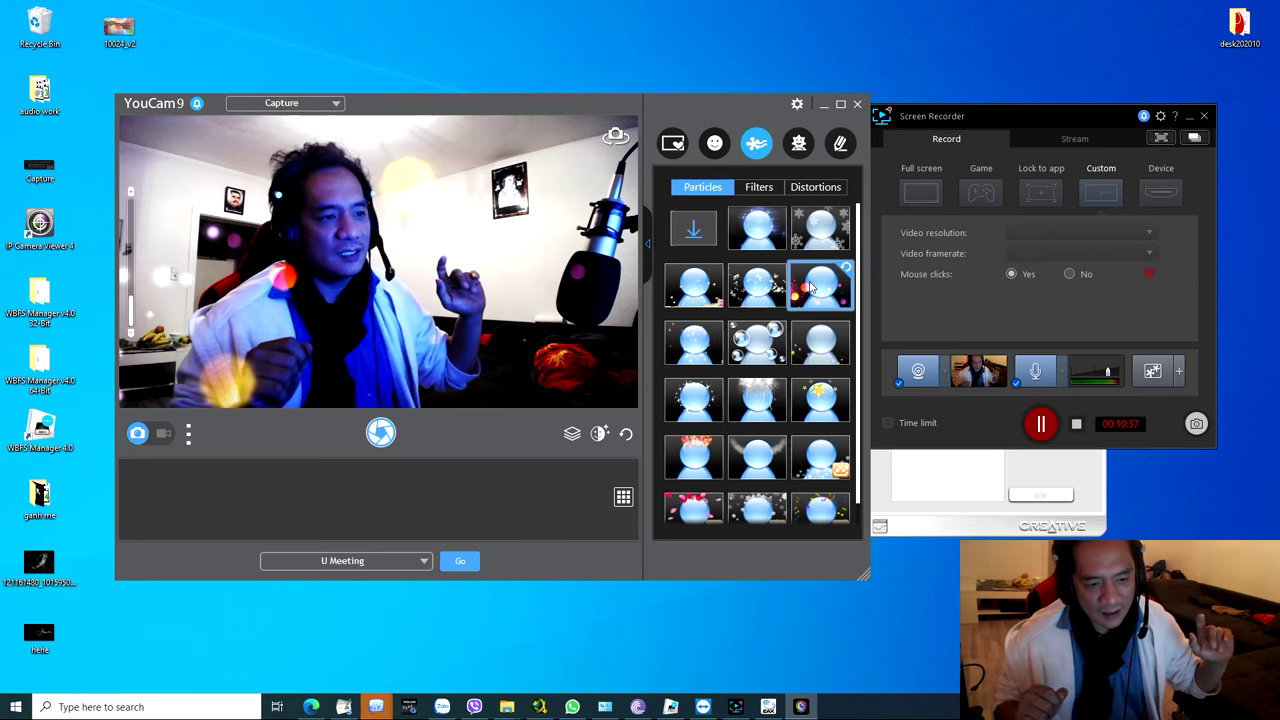
pyautogui.click(680, 510)
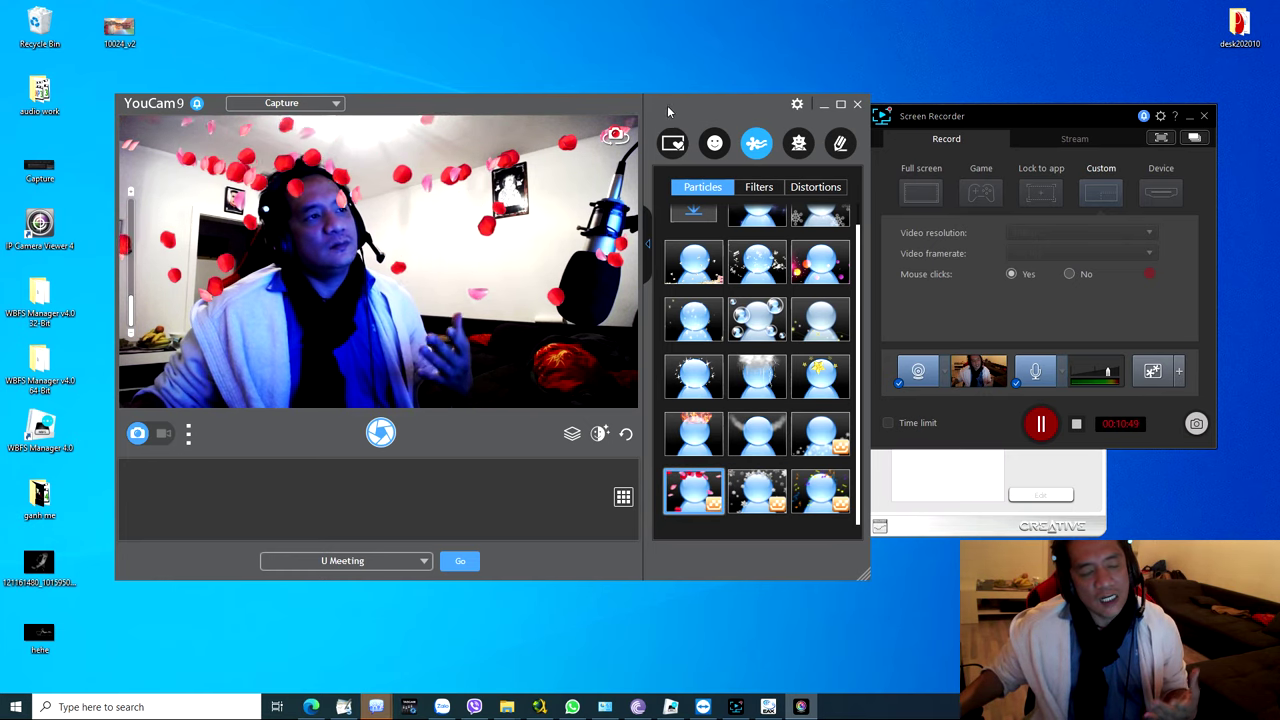
pyautogui.moveTo(667, 107); pyautogui.dragTo(726, 86)
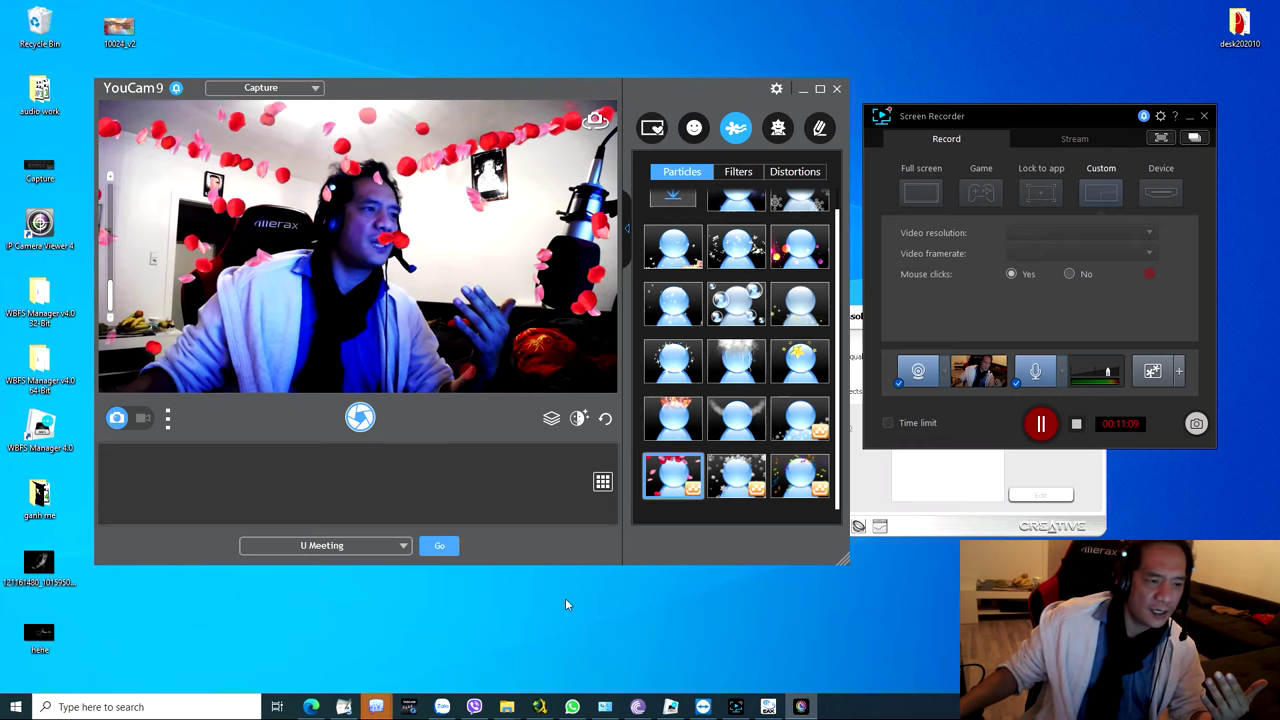
pyautogui.click(736, 358)
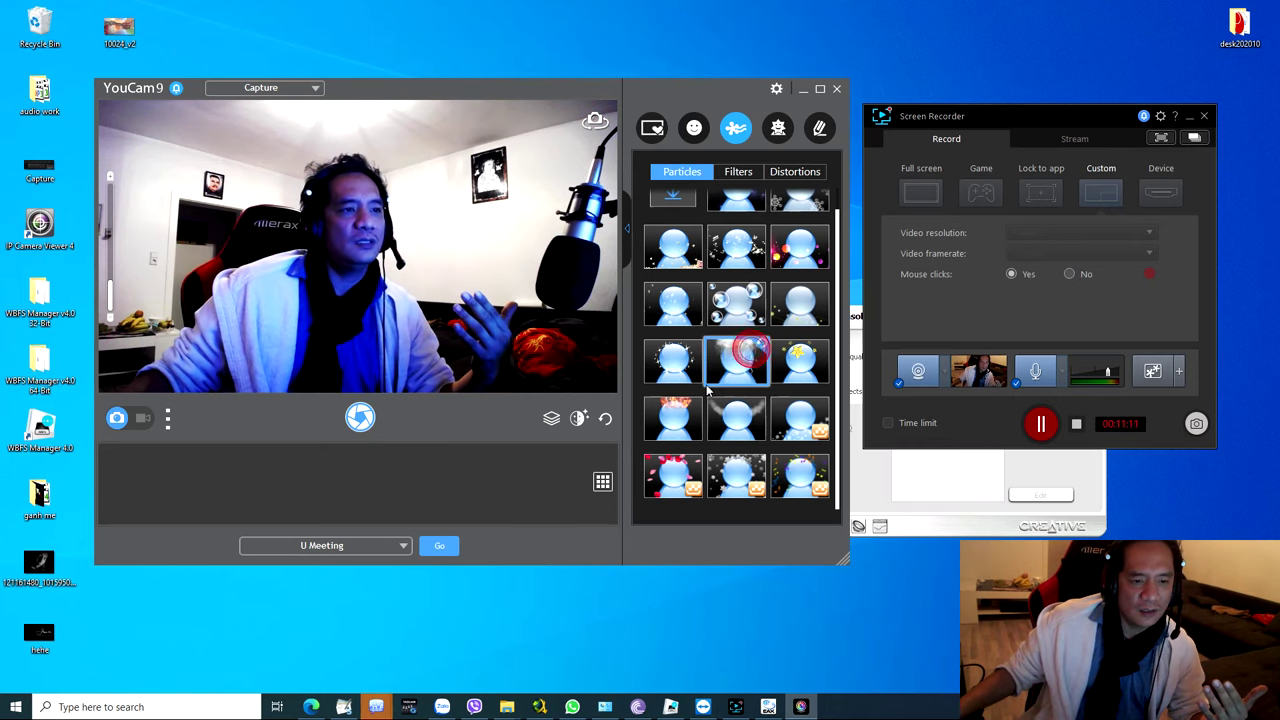
# - Apply the colored-light particle effect to the webcam image
pyautogui.click(778, 262)
pyautogui.scroll(1, 778, 270)
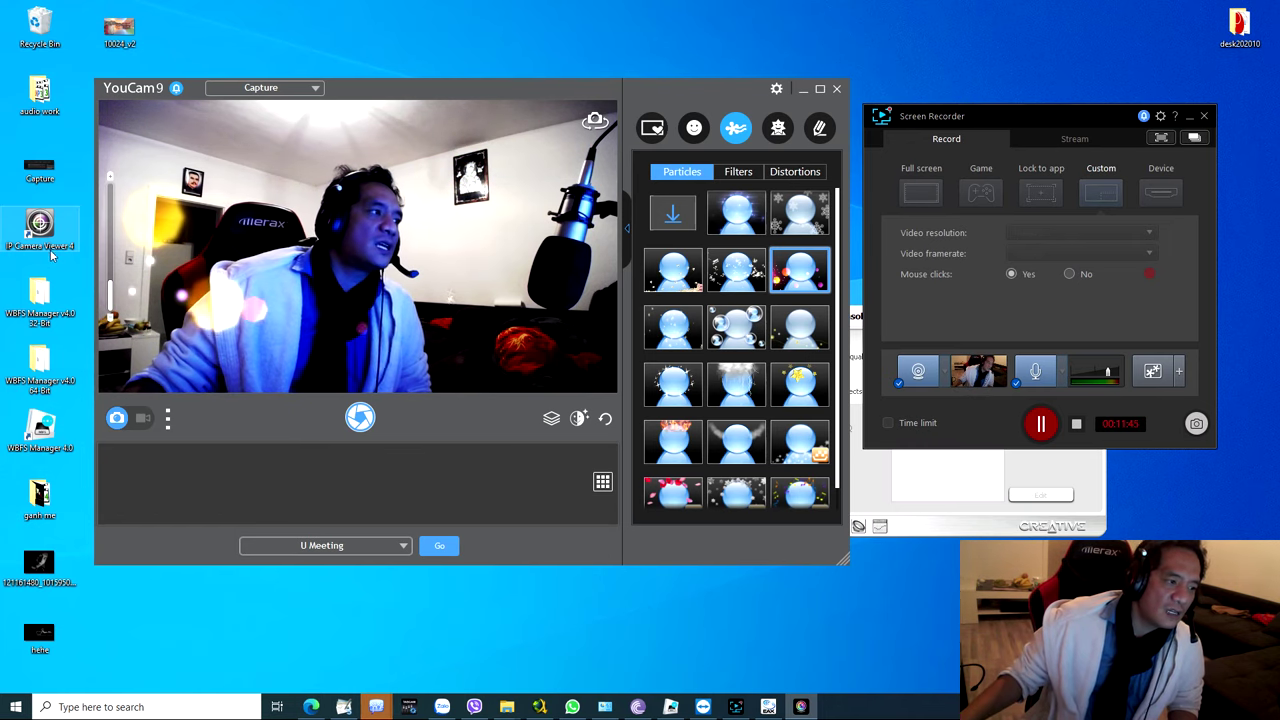
pyautogui.click(50, 245)
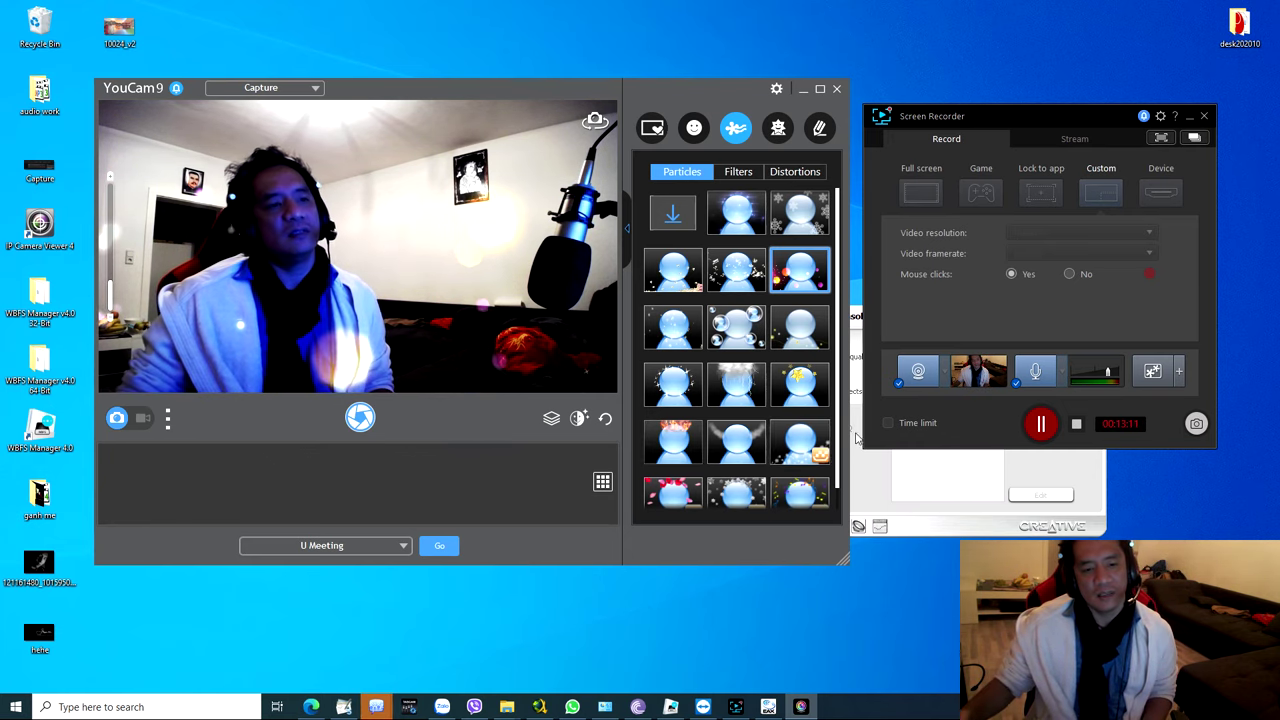
# - Bring the EAX Console to the front and try the custom Ca Hat preset before selecting Noi Chuyen
pyautogui.click(880, 475)
pyautogui.click(826, 391)
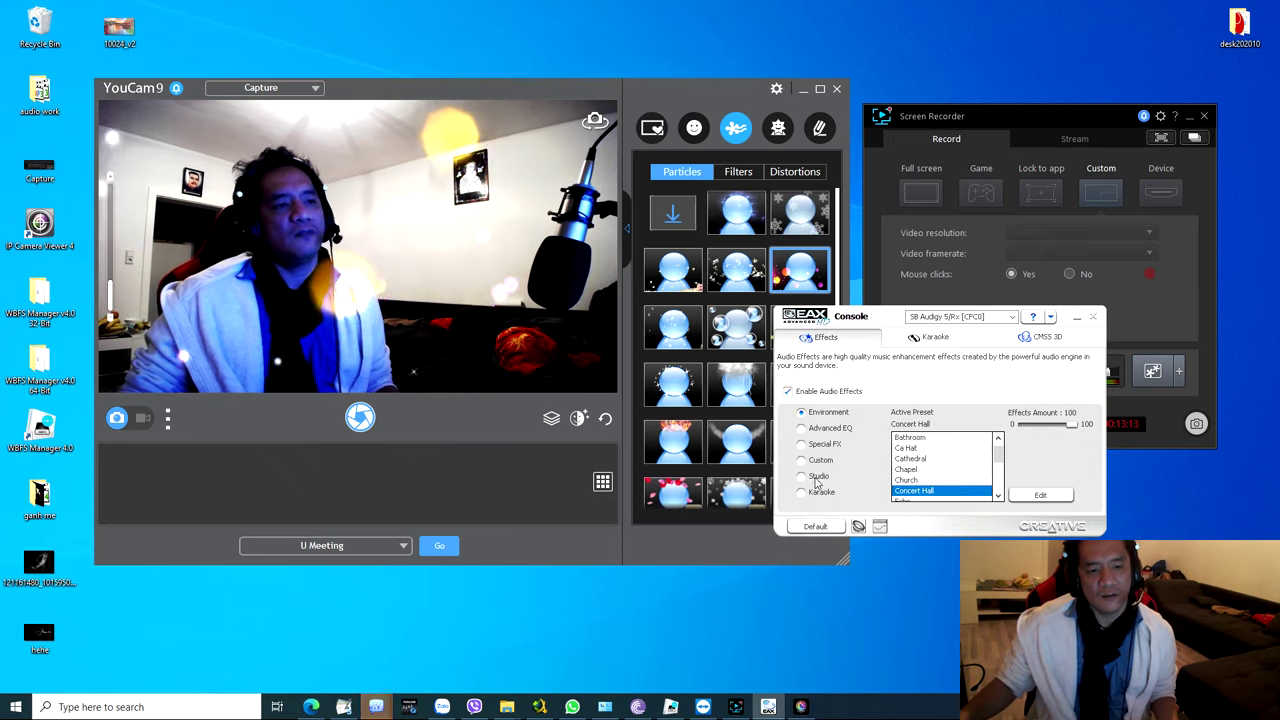
pyautogui.click(816, 460)
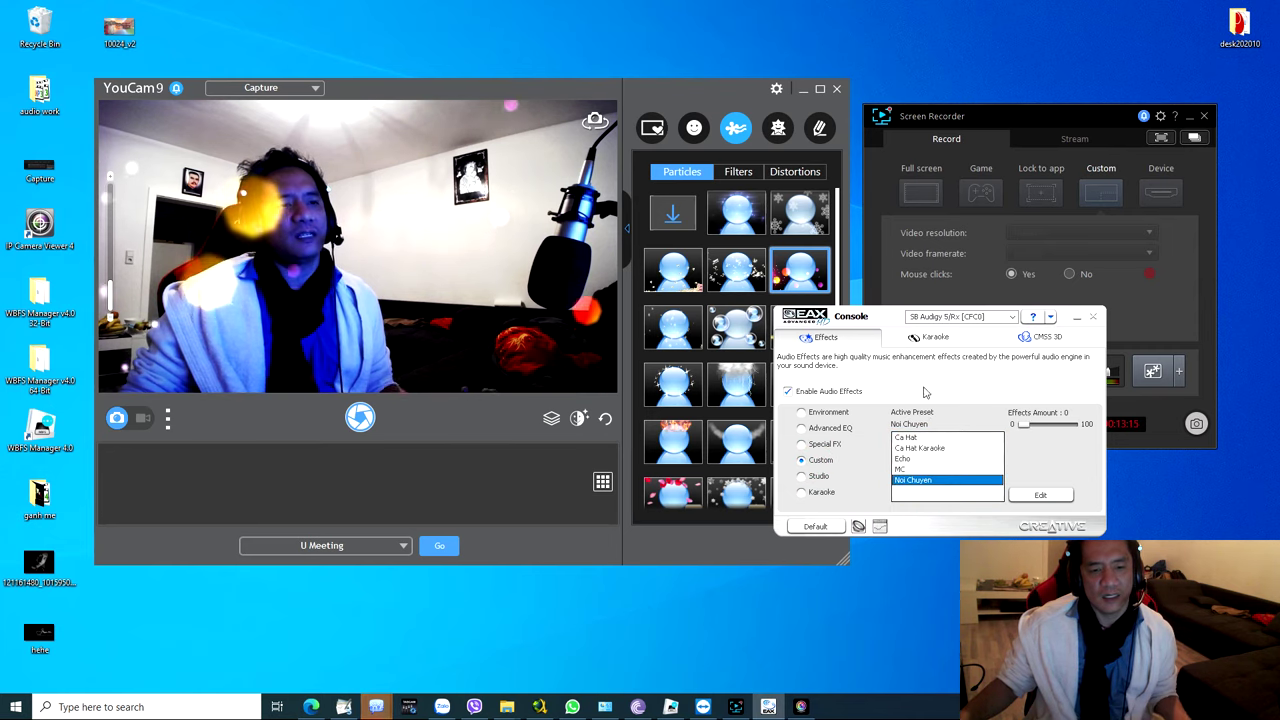
pyautogui.moveTo(930, 316); pyautogui.dragTo(726, 397)
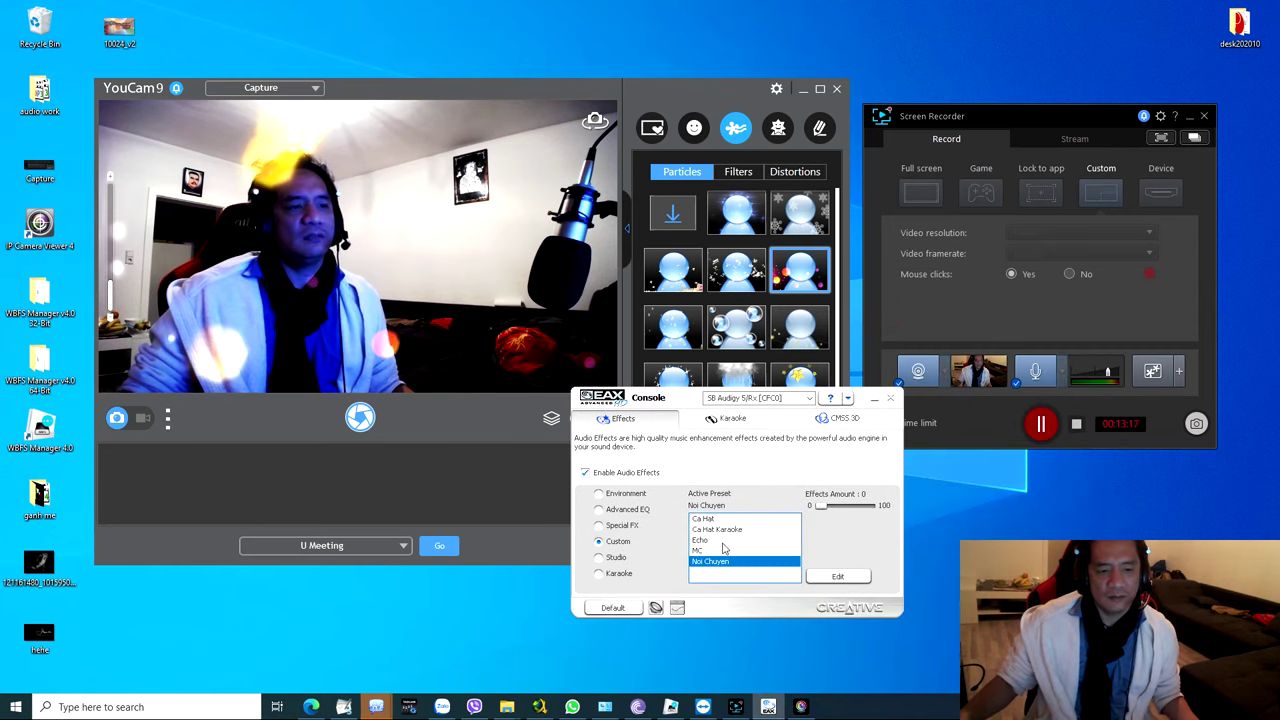
pyautogui.click(722, 519)
pyautogui.click(738, 561)
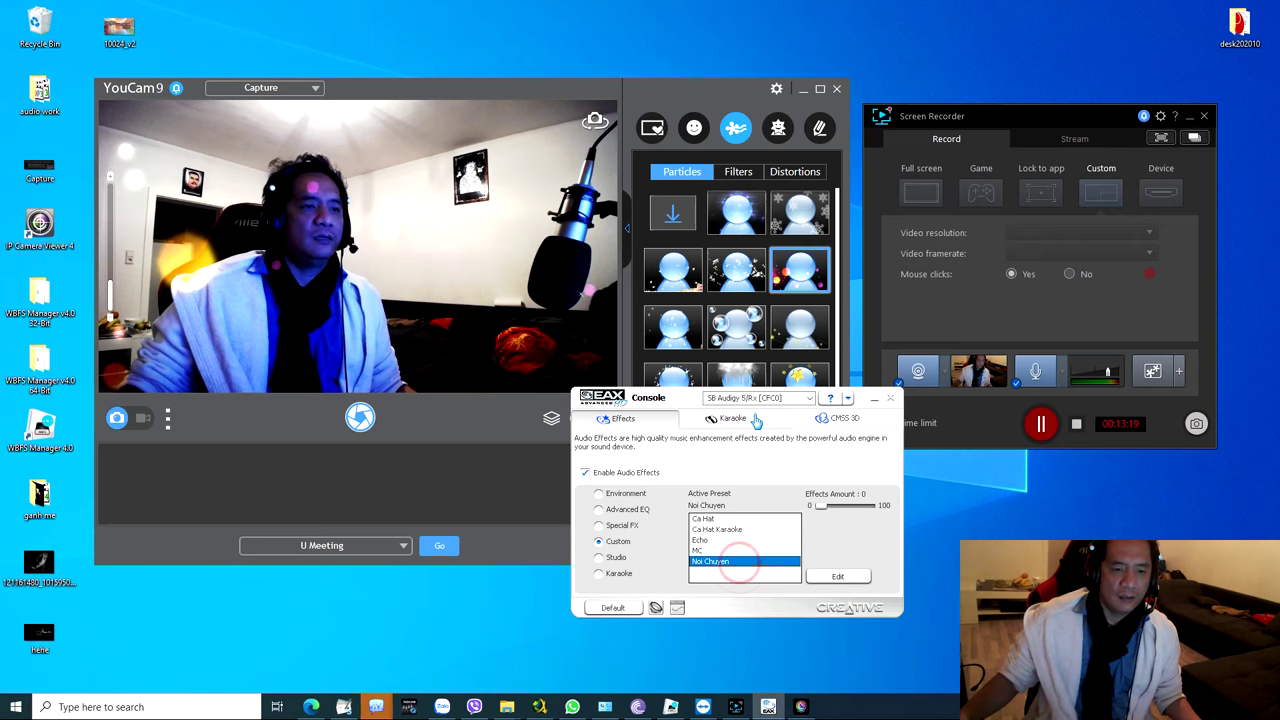
# - Arrange the desktop with the EAX Console below Screen Recorder and the YouCam window beside them, without overlapping
pyautogui.moveTo(689, 405); pyautogui.dragTo(983, 459)
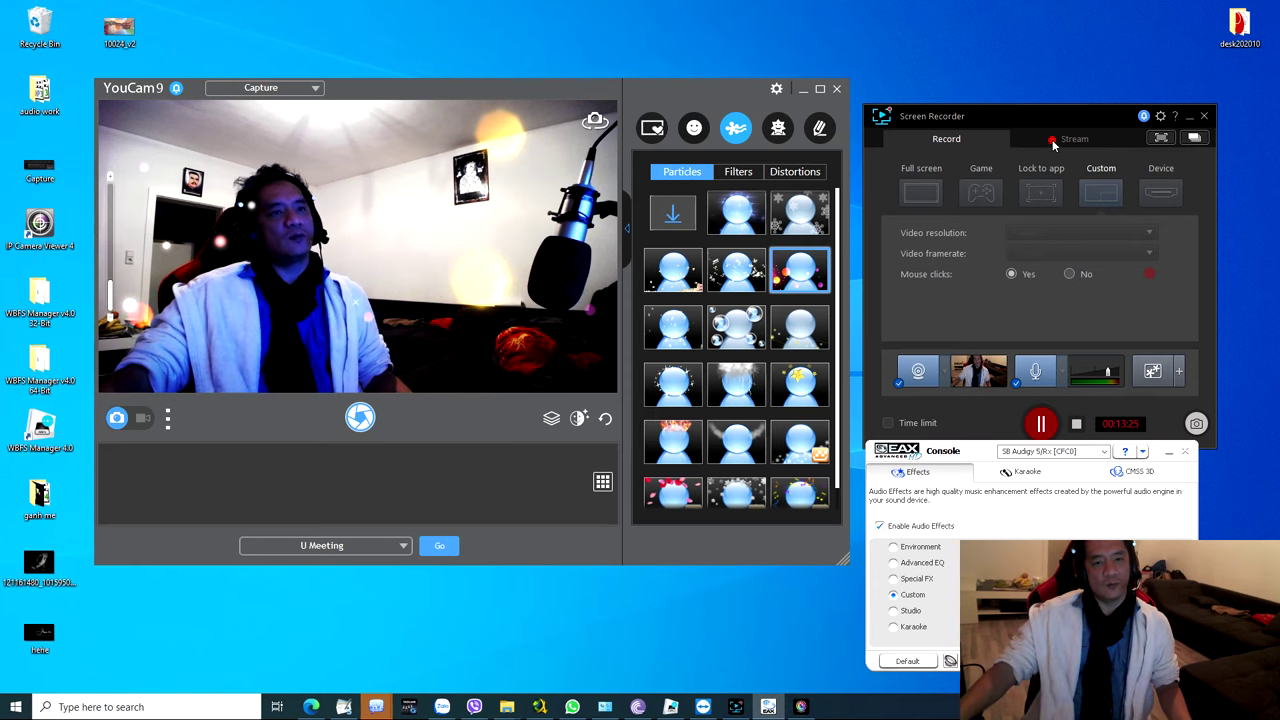
pyautogui.moveTo(1053, 145); pyautogui.dragTo(1039, 91)
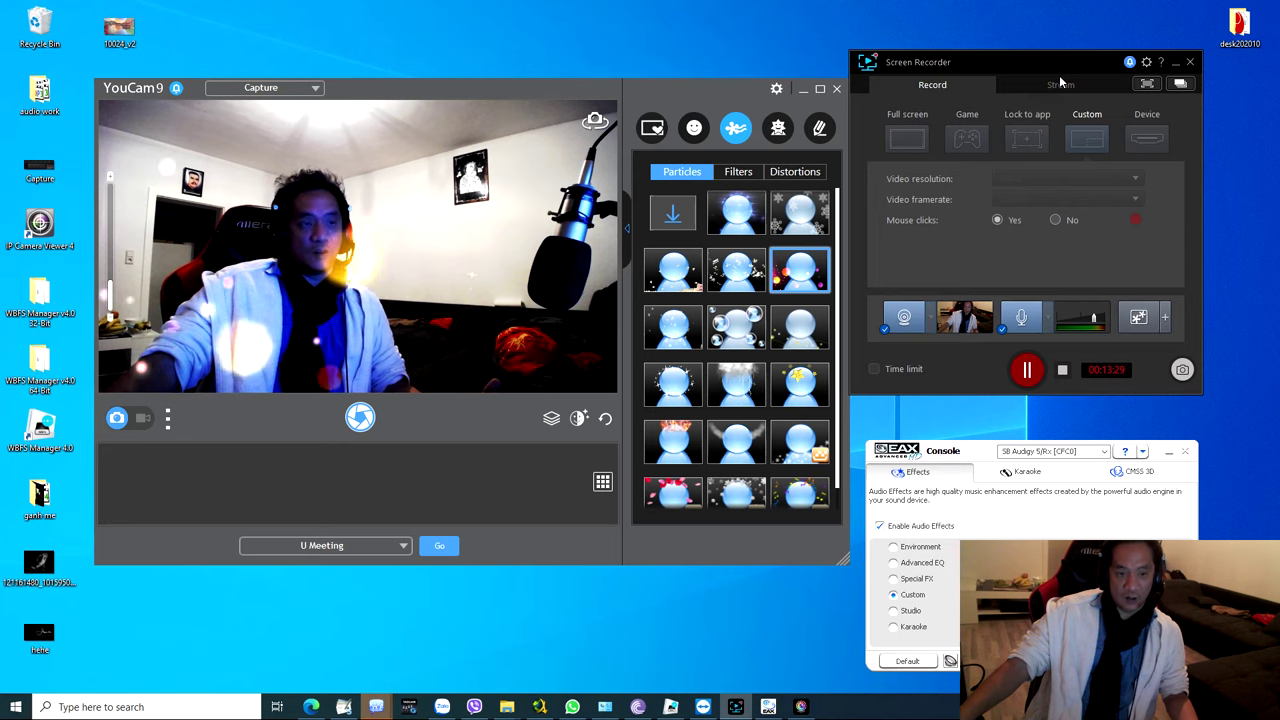
pyautogui.moveTo(558, 98); pyautogui.dragTo(549, 62)
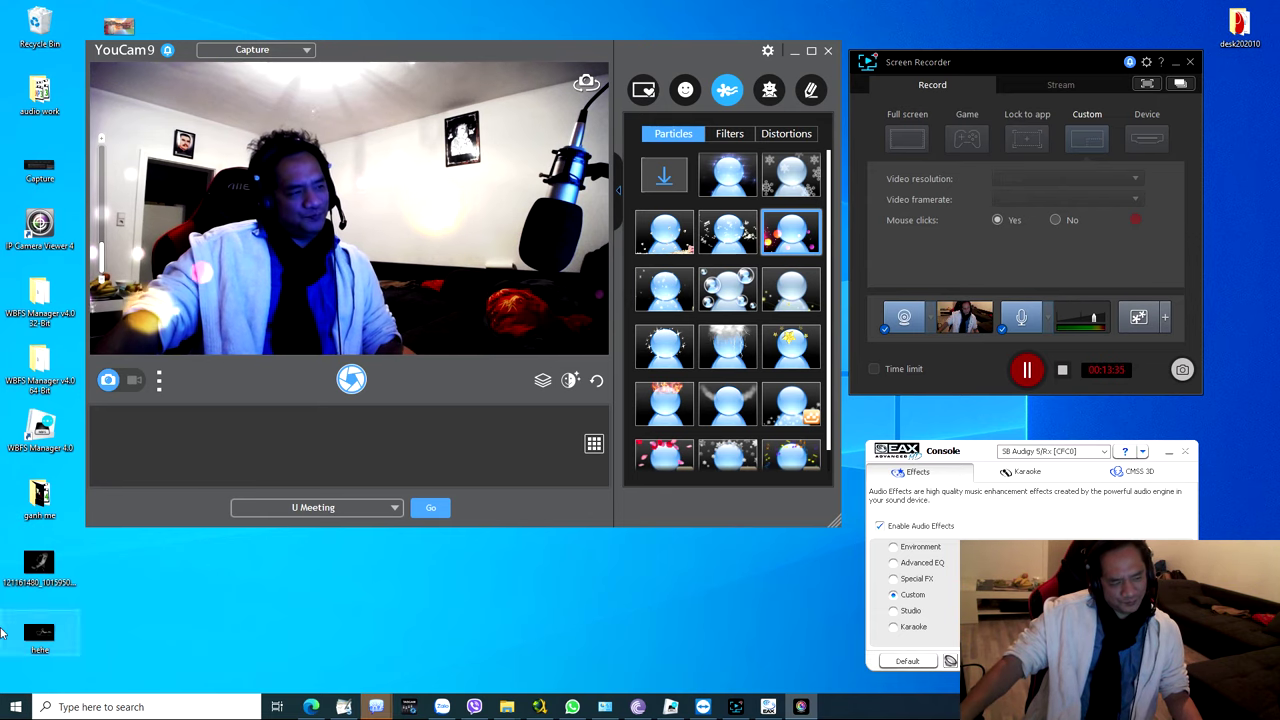
pyautogui.moveTo(382, 43); pyautogui.dragTo(360, 58)
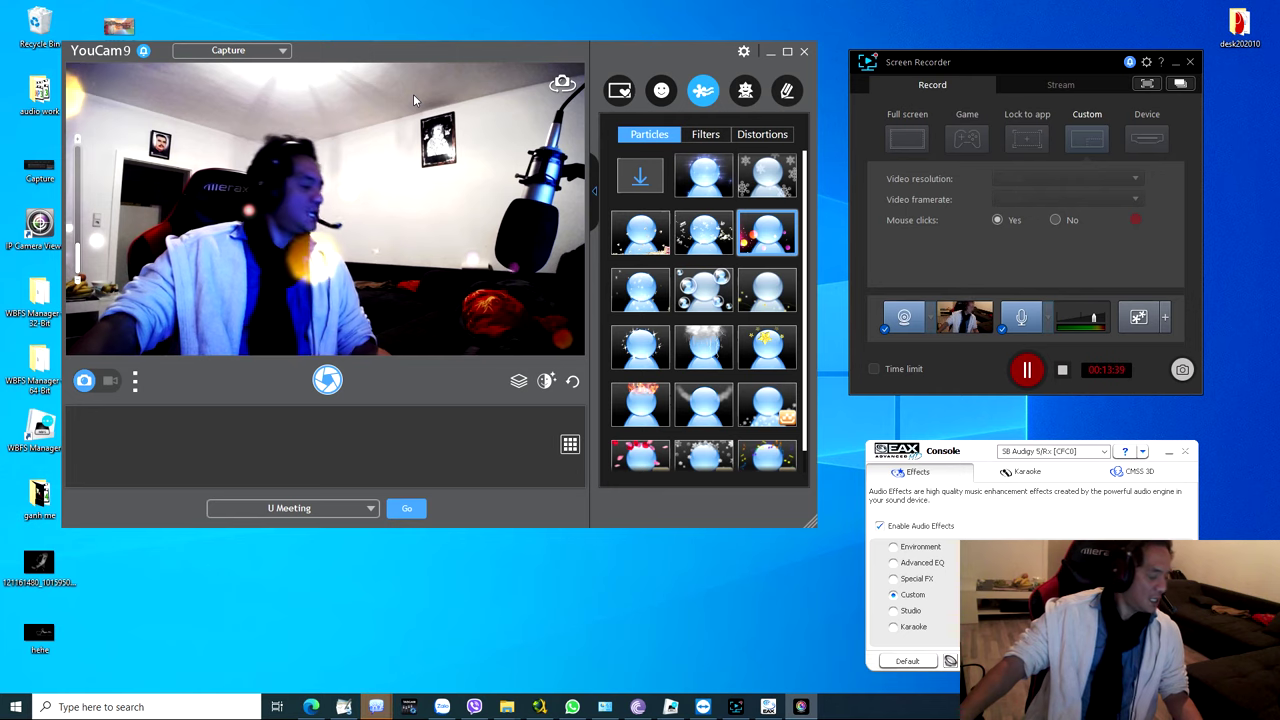